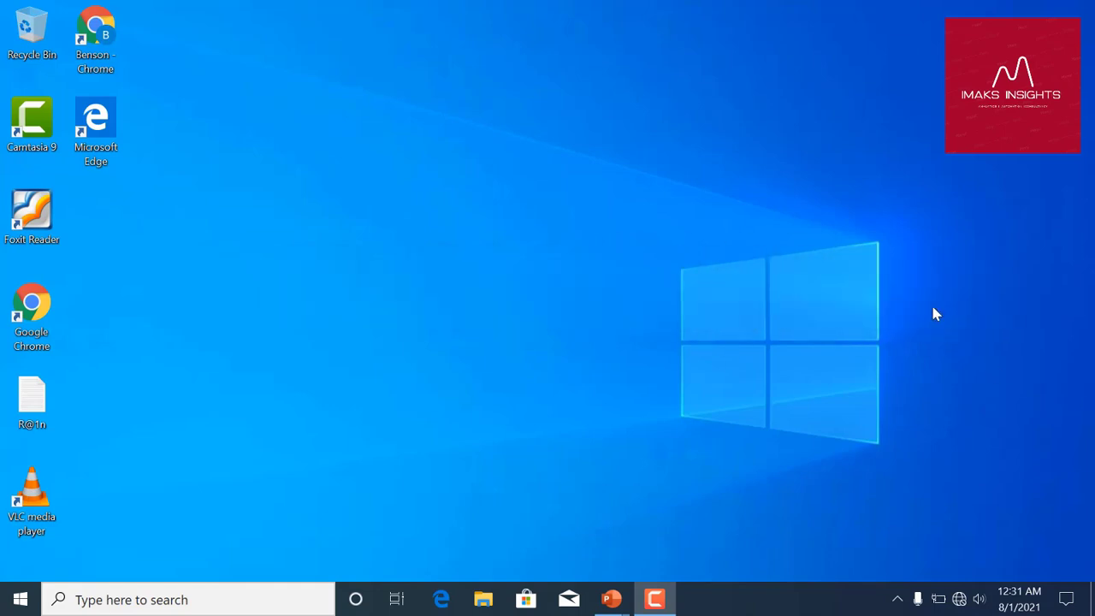
Step: Launch Disk Cleanup by searching 'disk' and choose drive C:
click(110, 601)
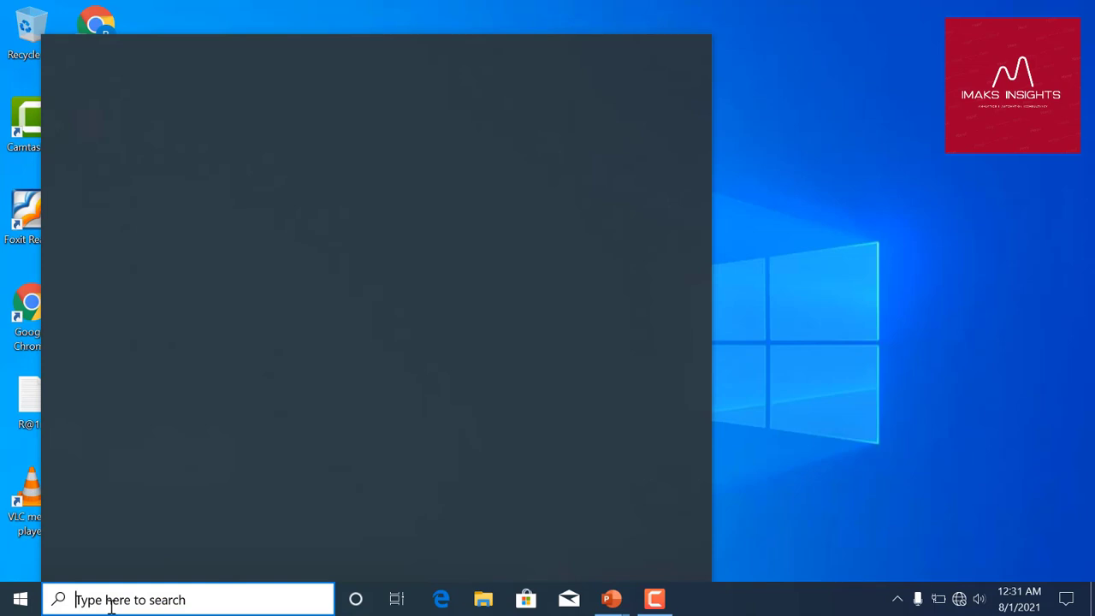
text(disk)
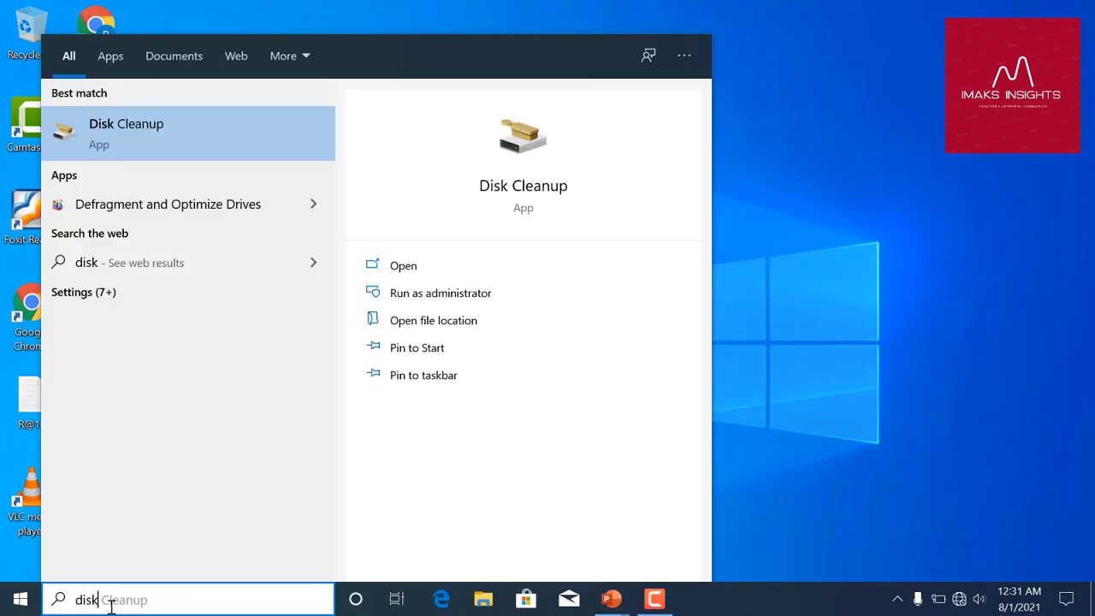
key(Return)
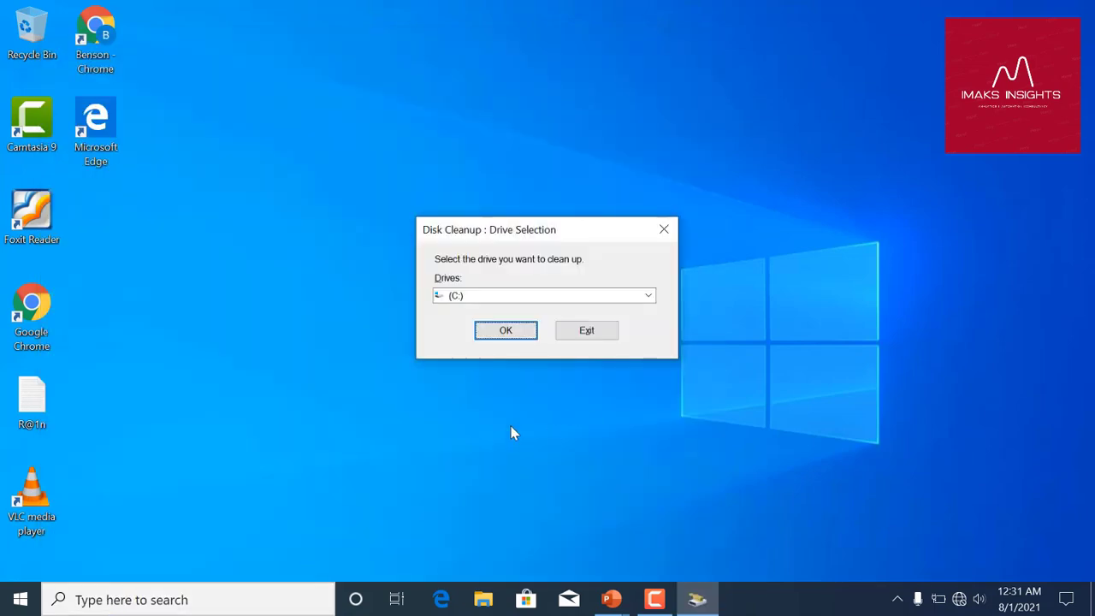
click(507, 336)
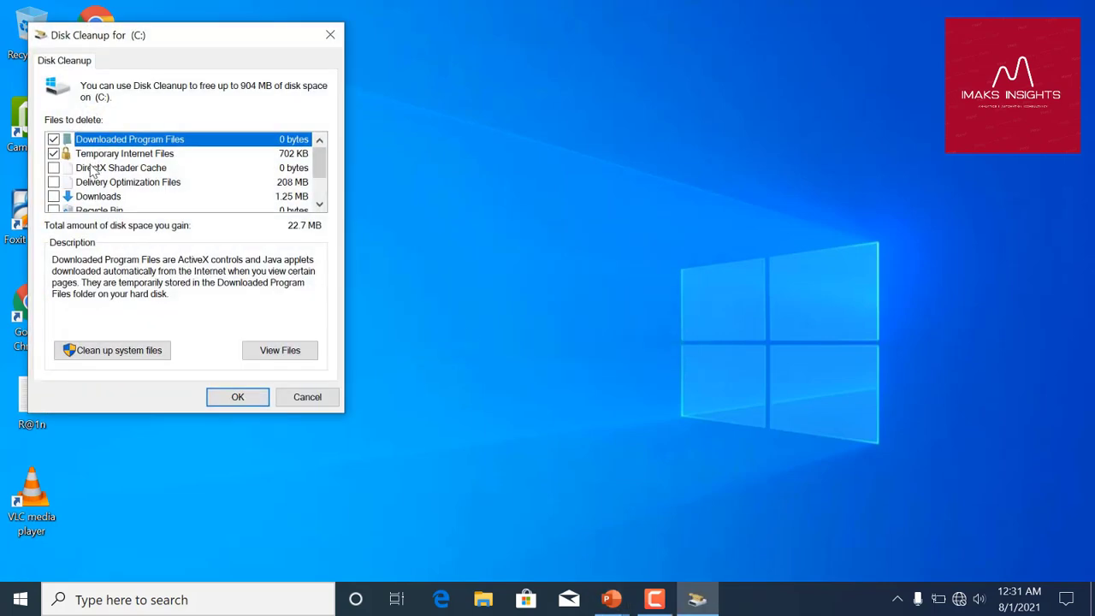
Step: Tick DirectX Shader Cache, Delivery Optimization Files and Temporary files, then permanently delete them
click(53, 168)
click(54, 182)
scroll(56, 192, down, 1)
click(53, 183)
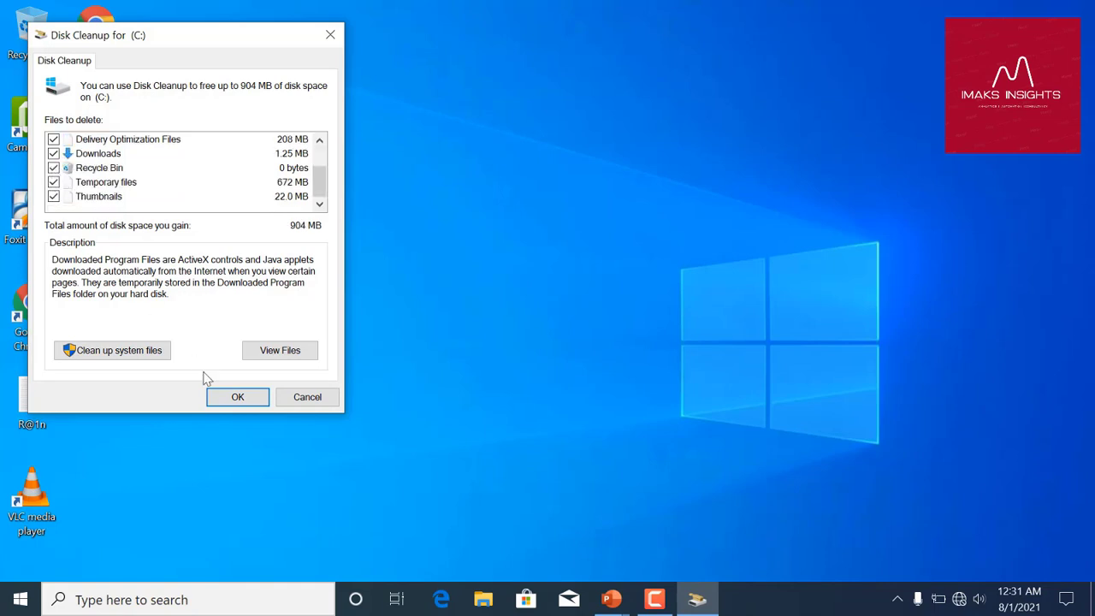
click(224, 395)
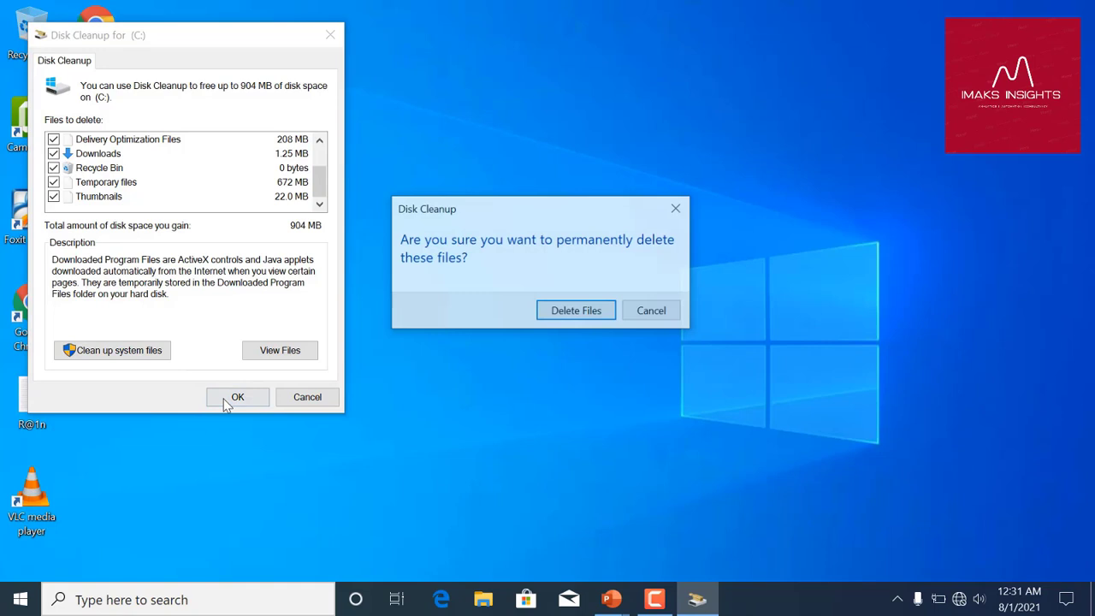
click(568, 318)
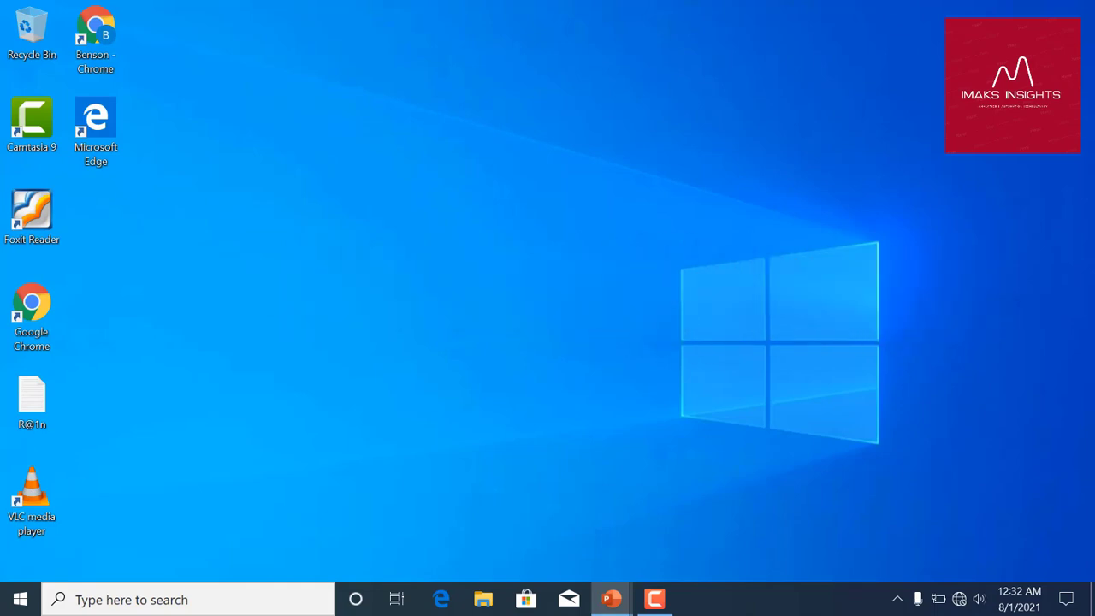
Step: Open Task Manager from the taskbar and show its Startup apps list
right_click(740, 601)
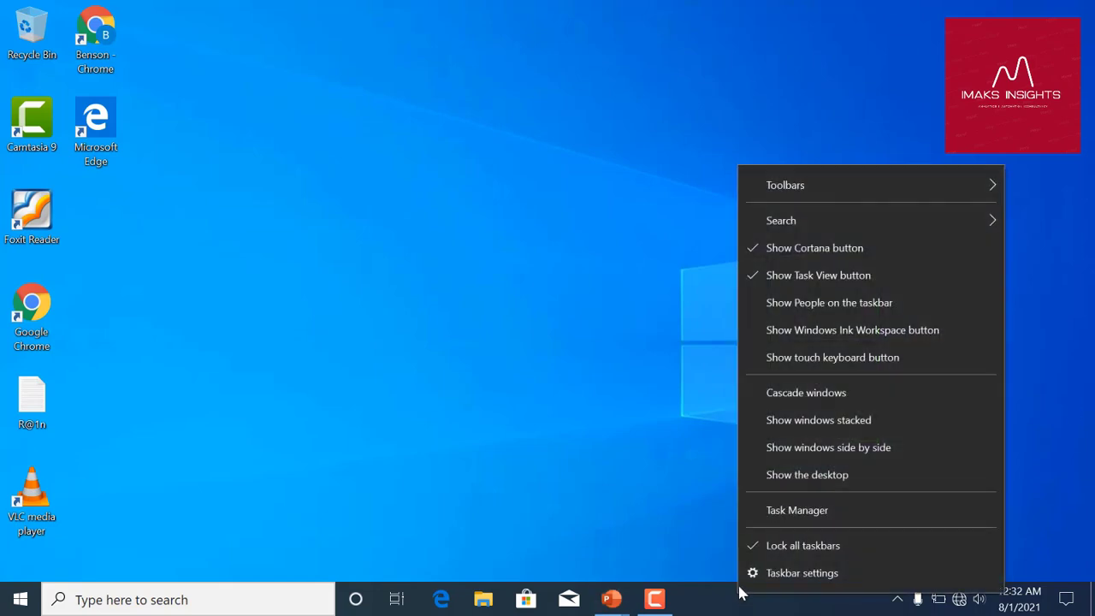
click(781, 511)
drag(166, 12, 278, 12)
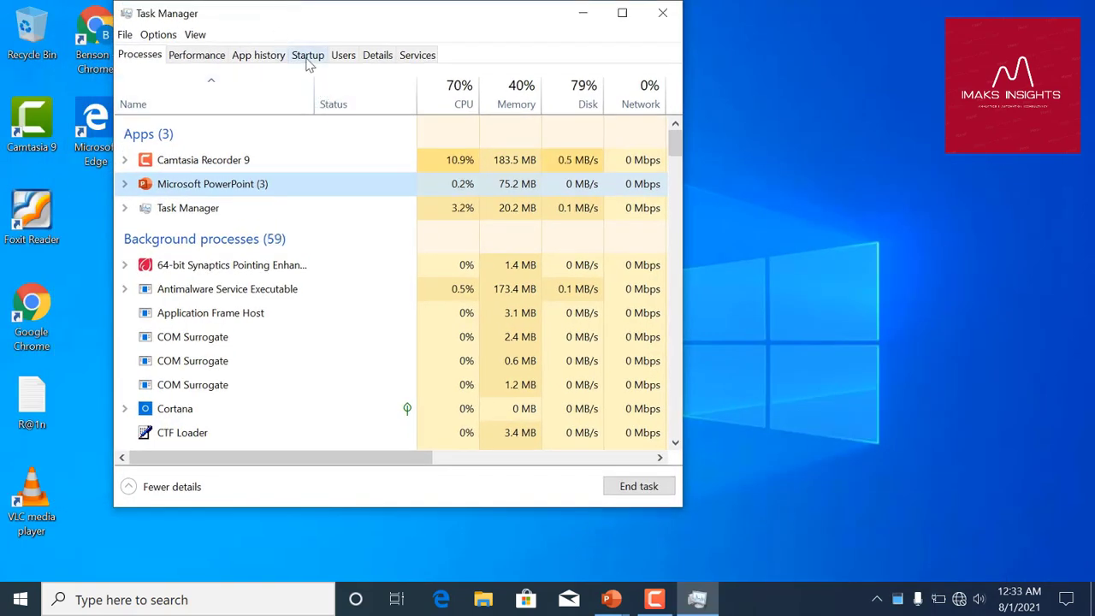
click(307, 56)
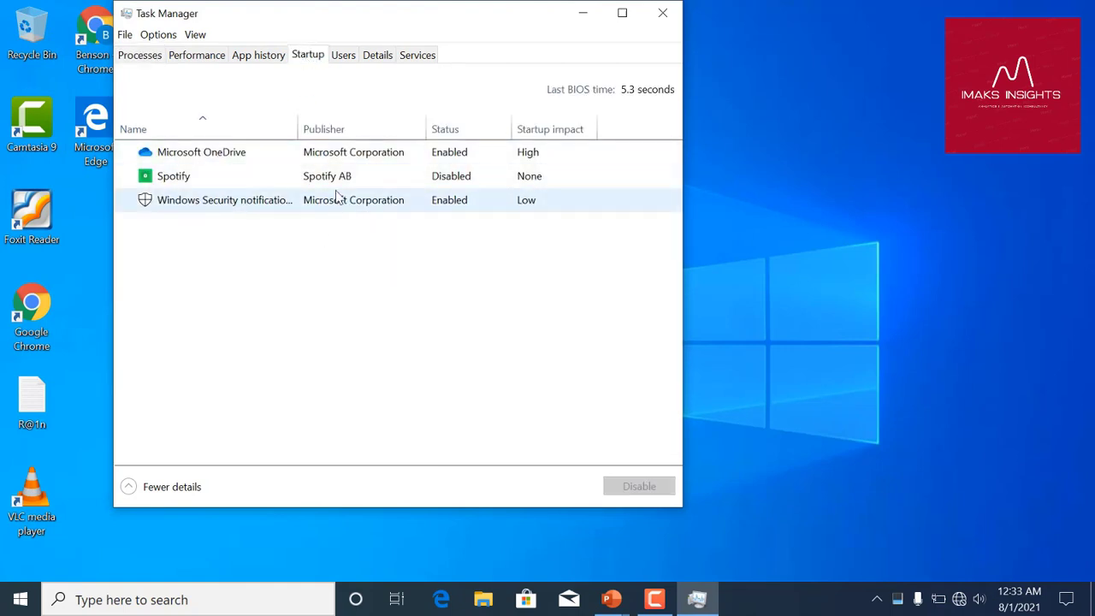
Step: Disable Microsoft OneDrive at startup and close Task Manager
click(167, 178)
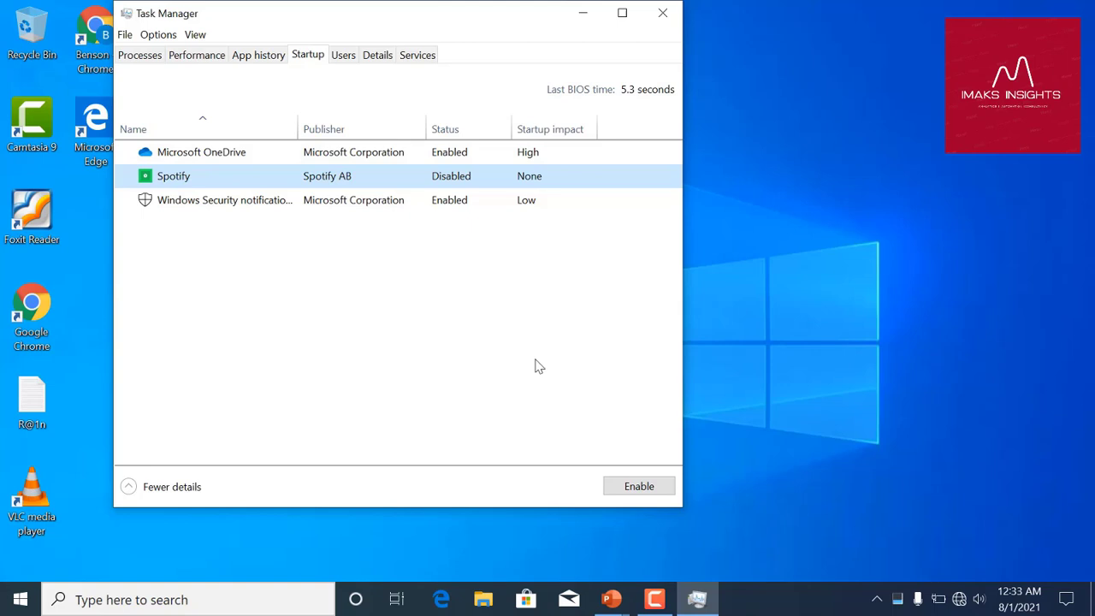
click(441, 153)
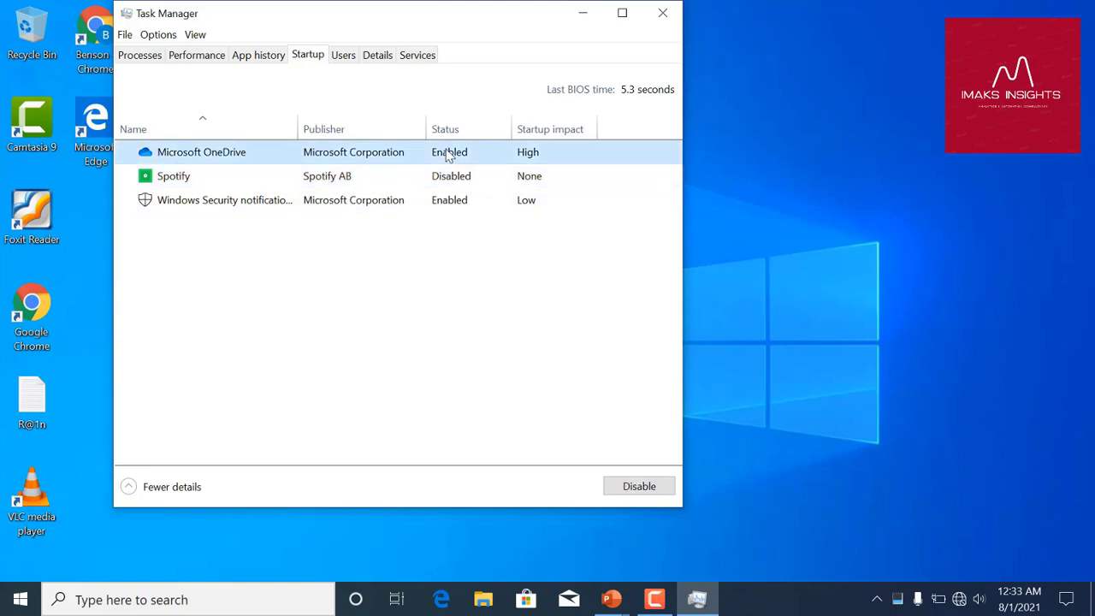
click(641, 489)
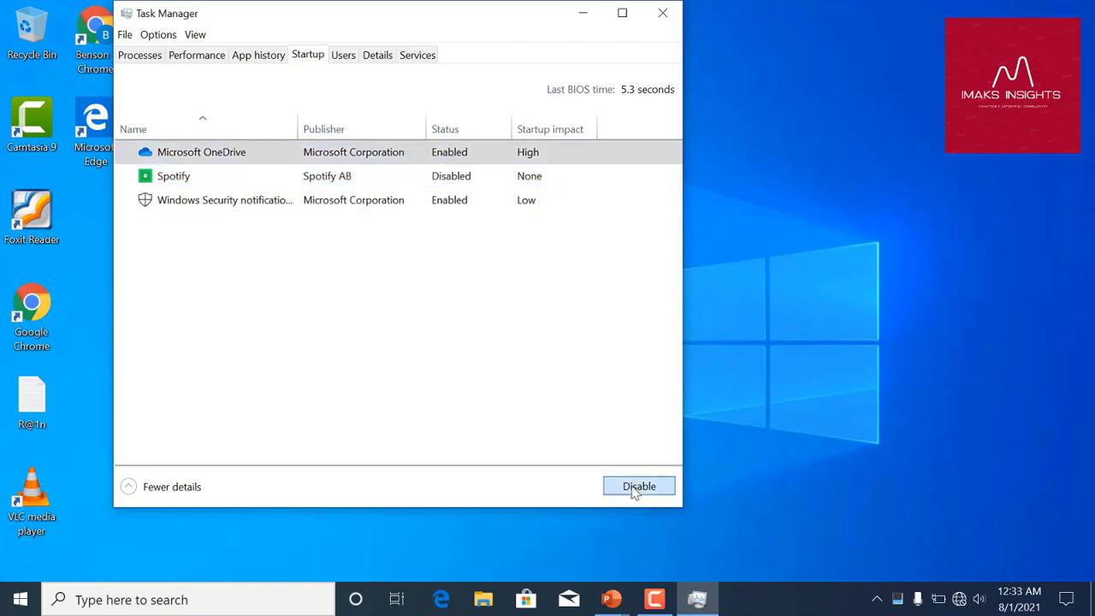
key(alt+F4)
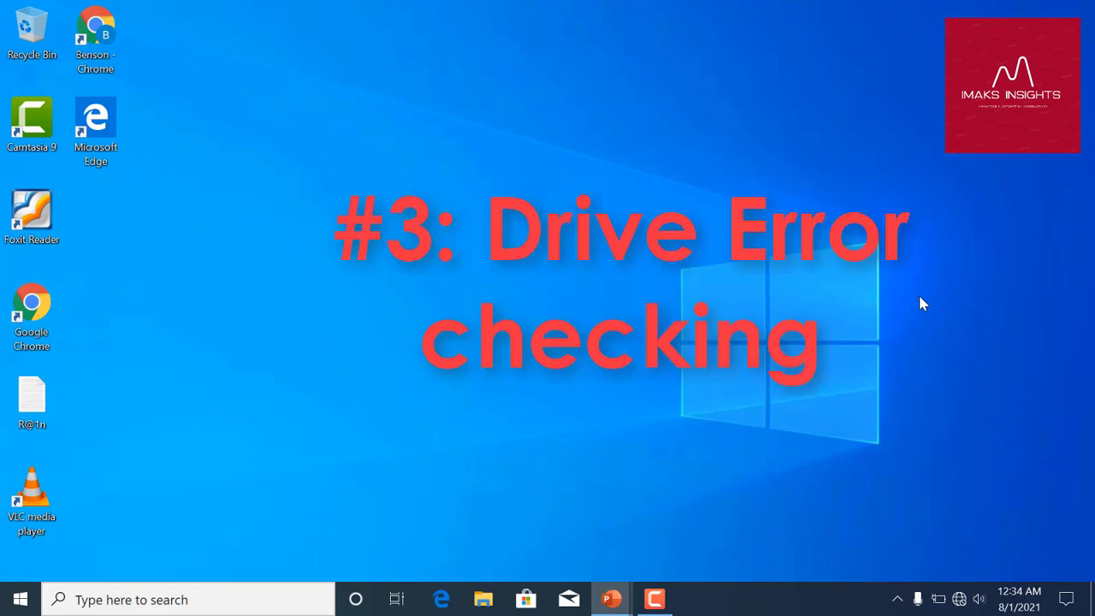
Step: Open the Tools tab of Local Disk (C:) Properties via This PC
click(500, 600)
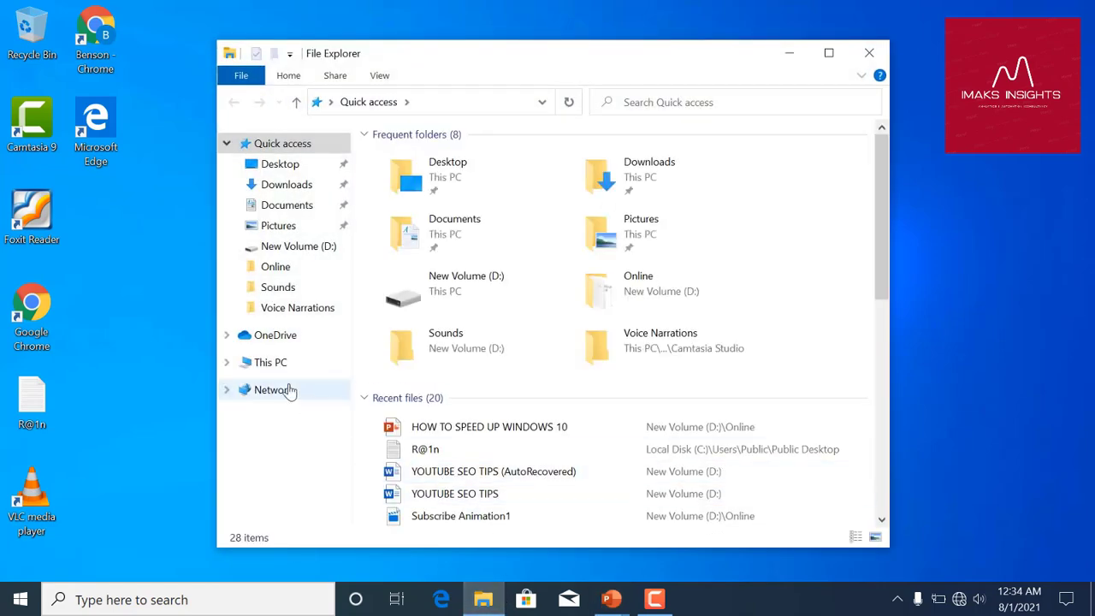
click(270, 362)
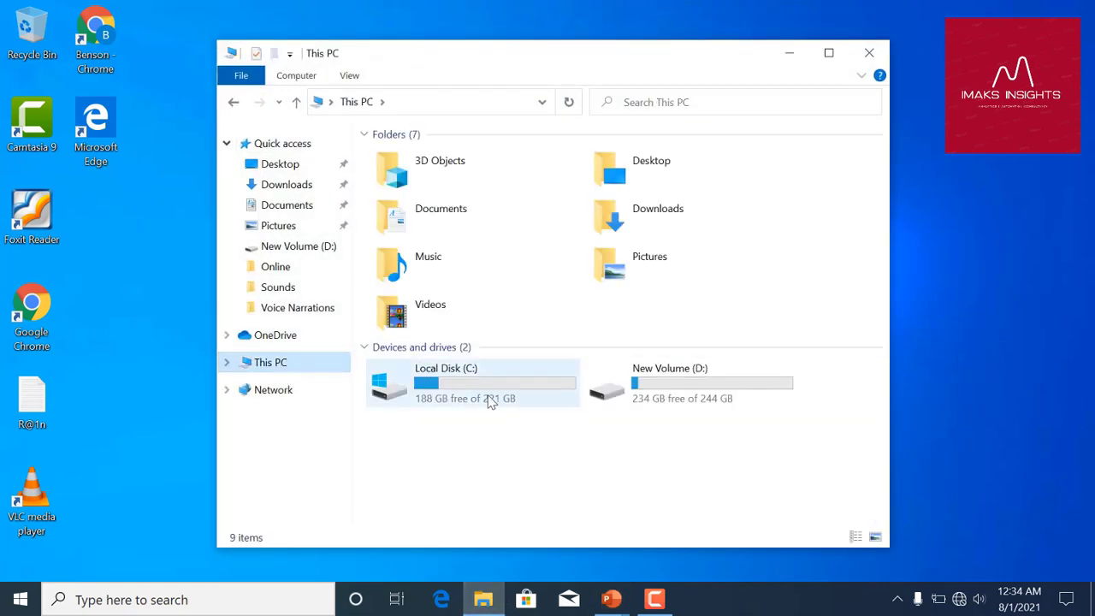
click(489, 382)
right_click(489, 382)
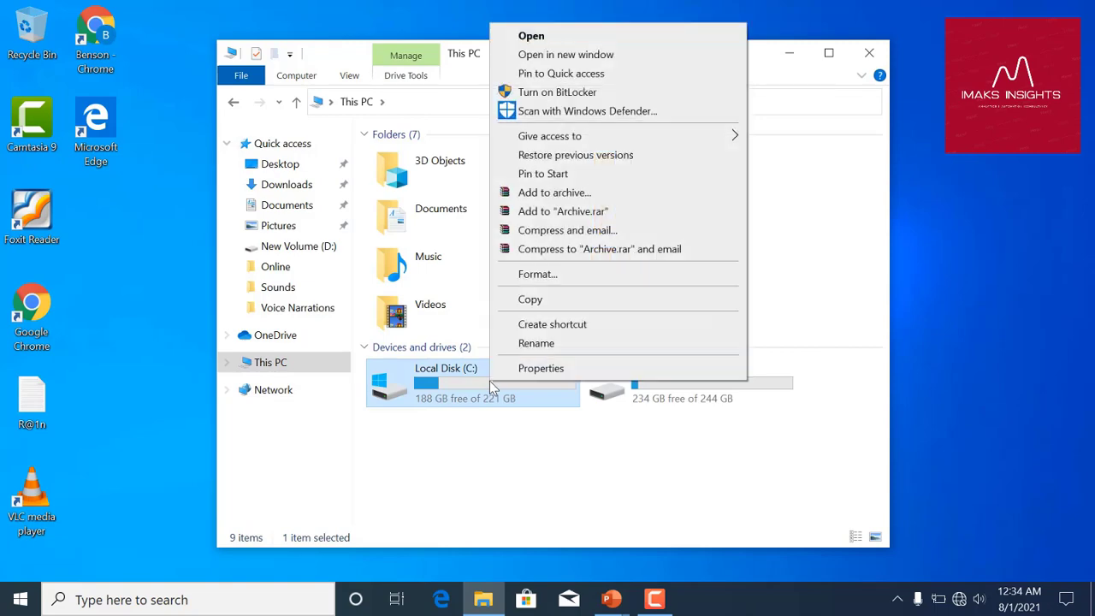
click(537, 369)
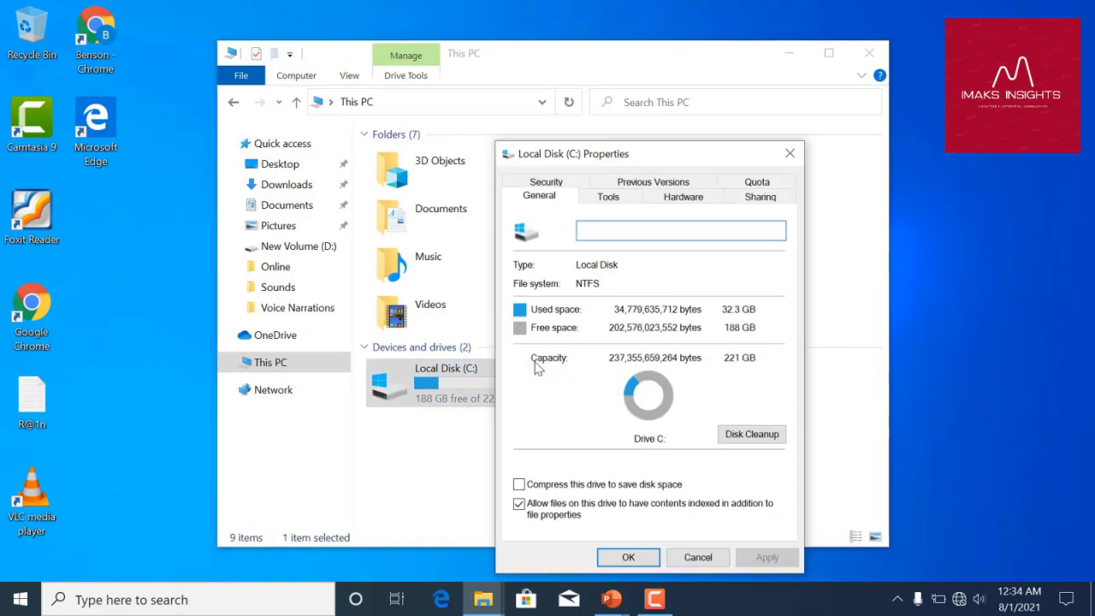
click(608, 199)
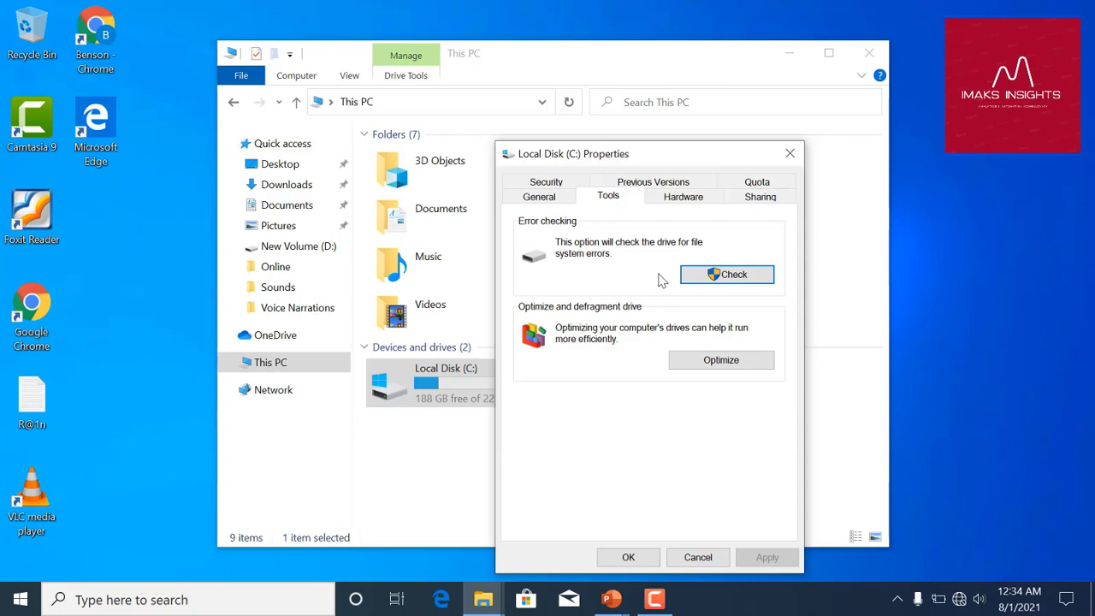
Step: Scan drive C: for errors, dismiss the no-errors result and close Properties
click(712, 279)
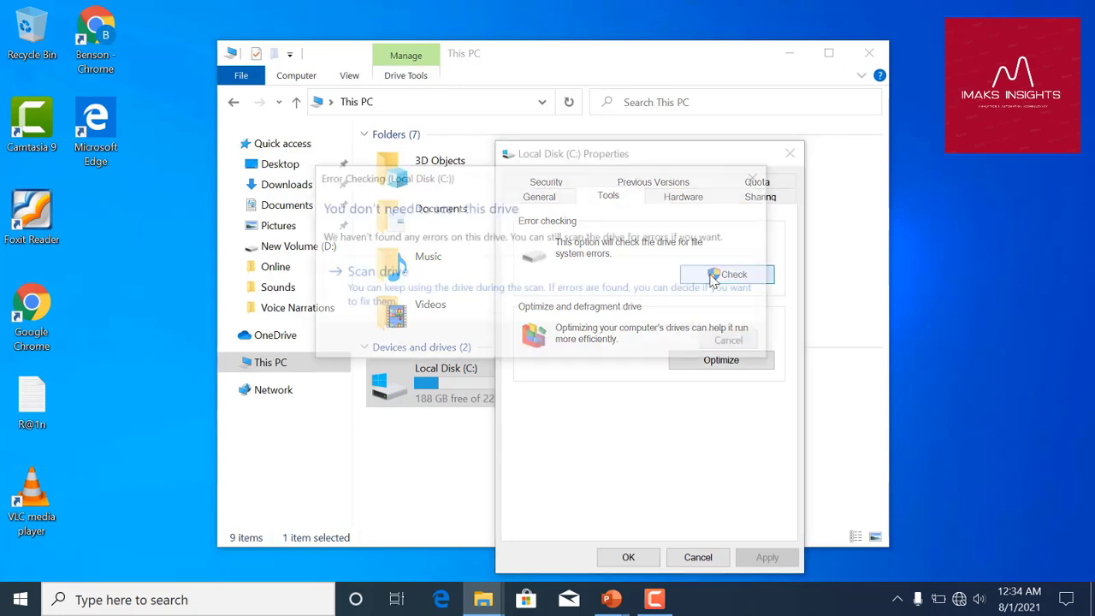
click(449, 291)
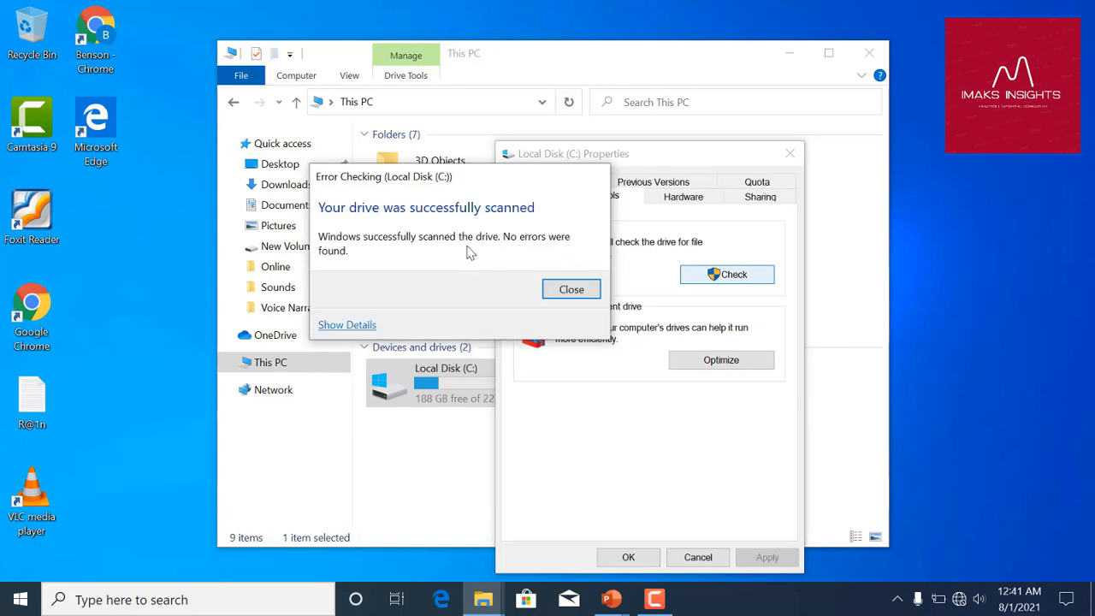
click(570, 291)
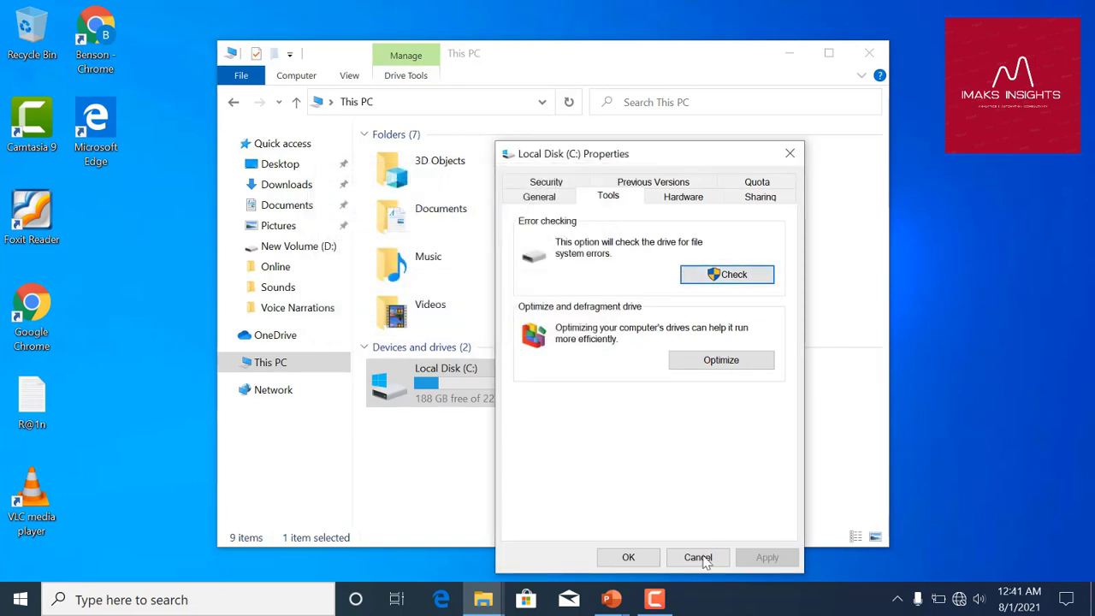
click(629, 558)
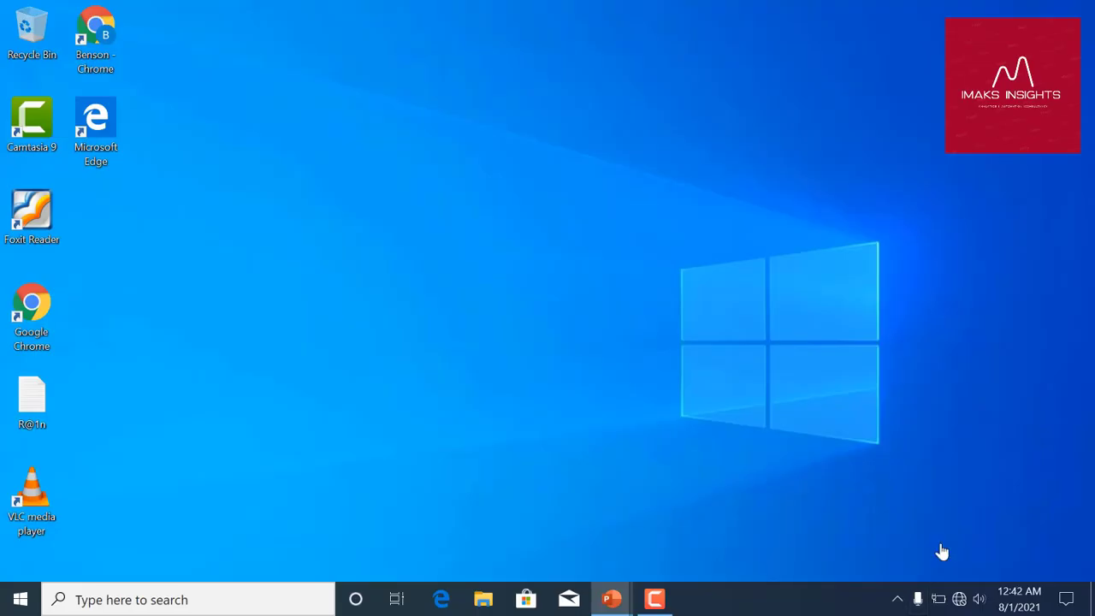
Step: Run Optimize on drive C: from Local Disk (C:) Properties > Tools
click(498, 601)
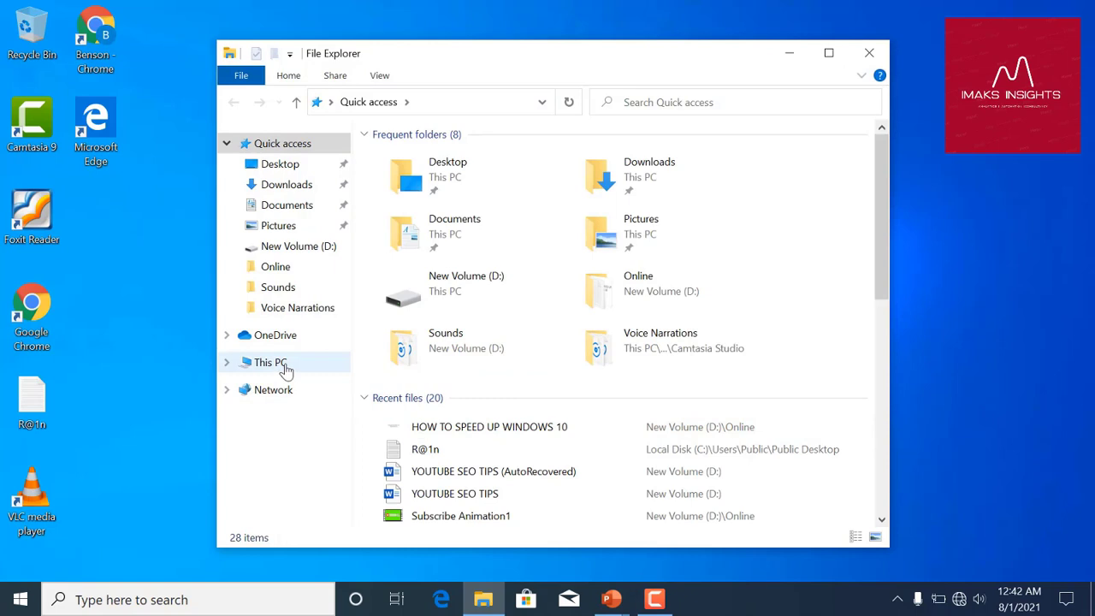
click(270, 362)
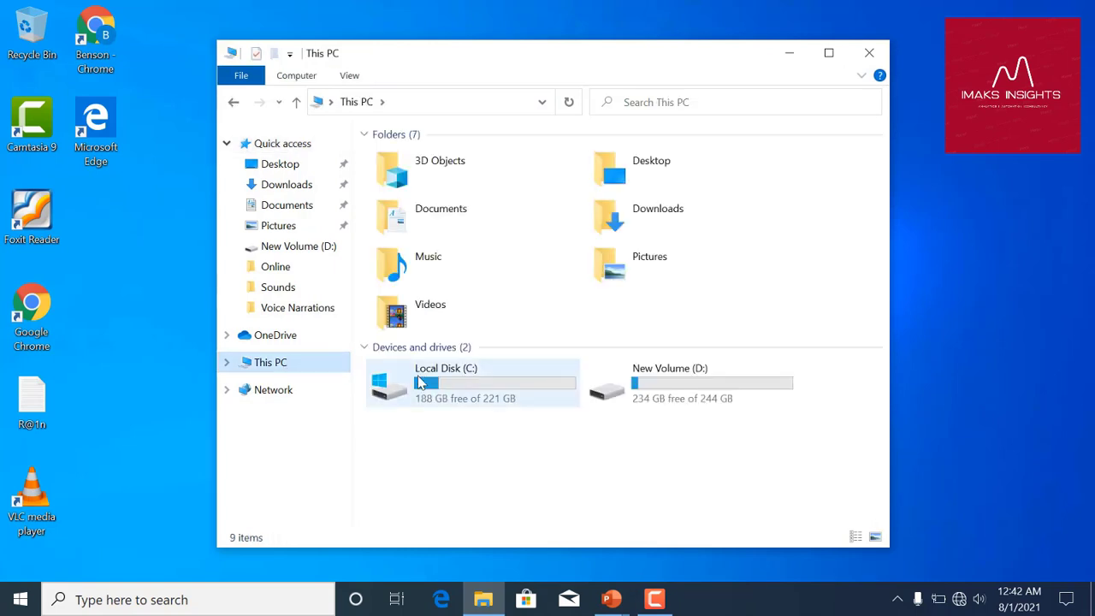
right_click(419, 380)
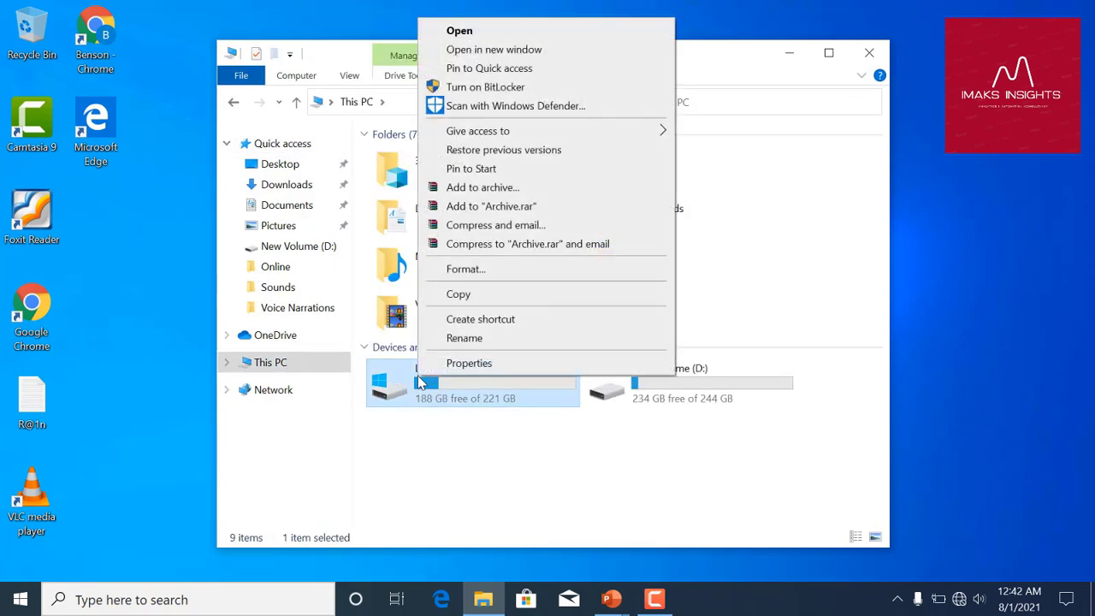
click(466, 363)
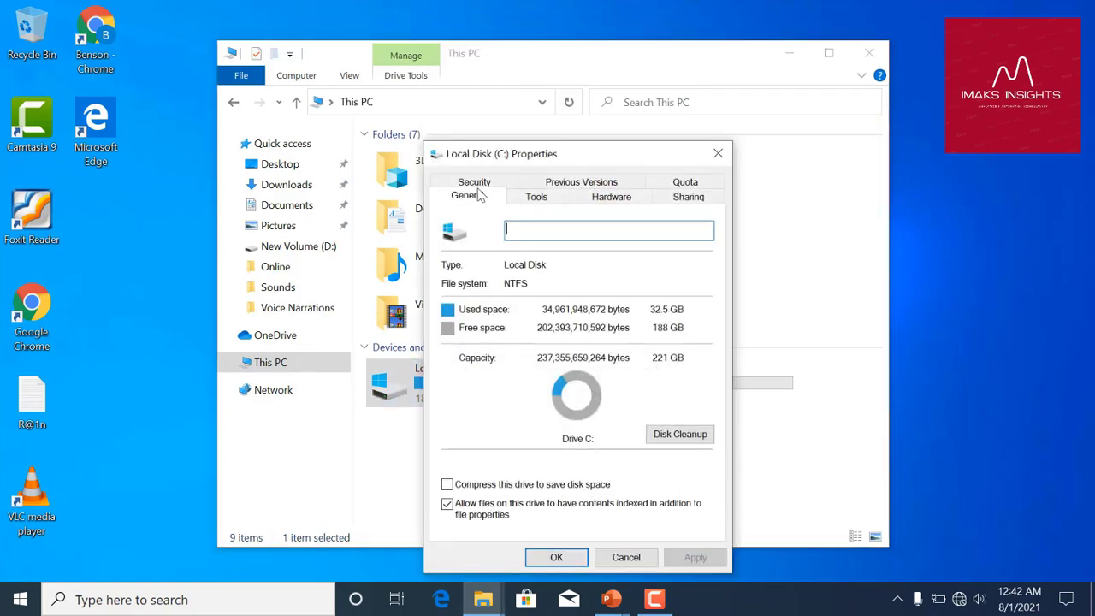
click(532, 200)
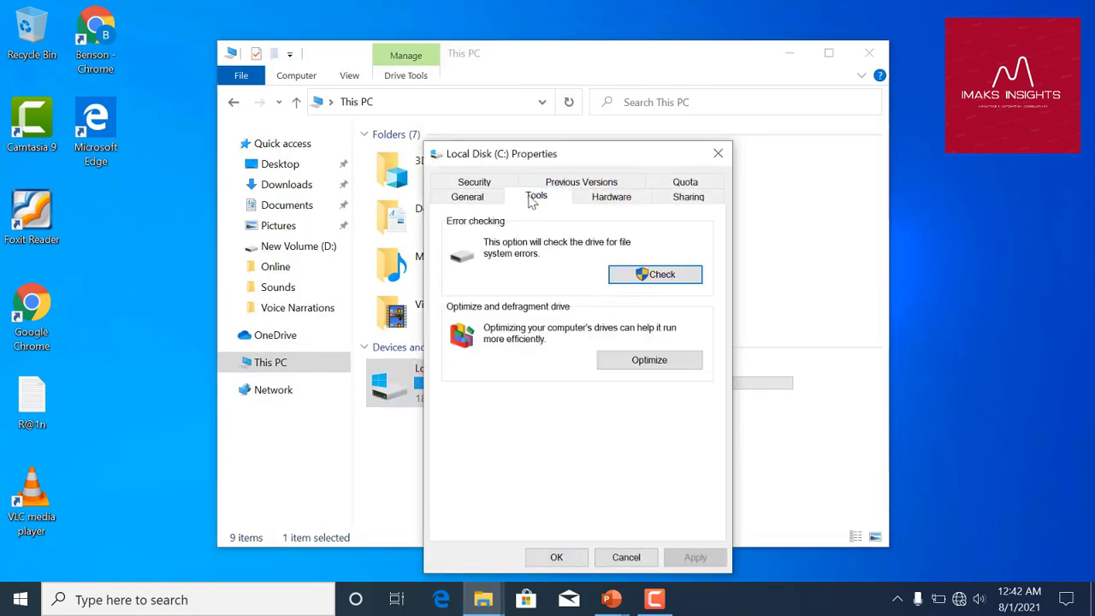
click(648, 361)
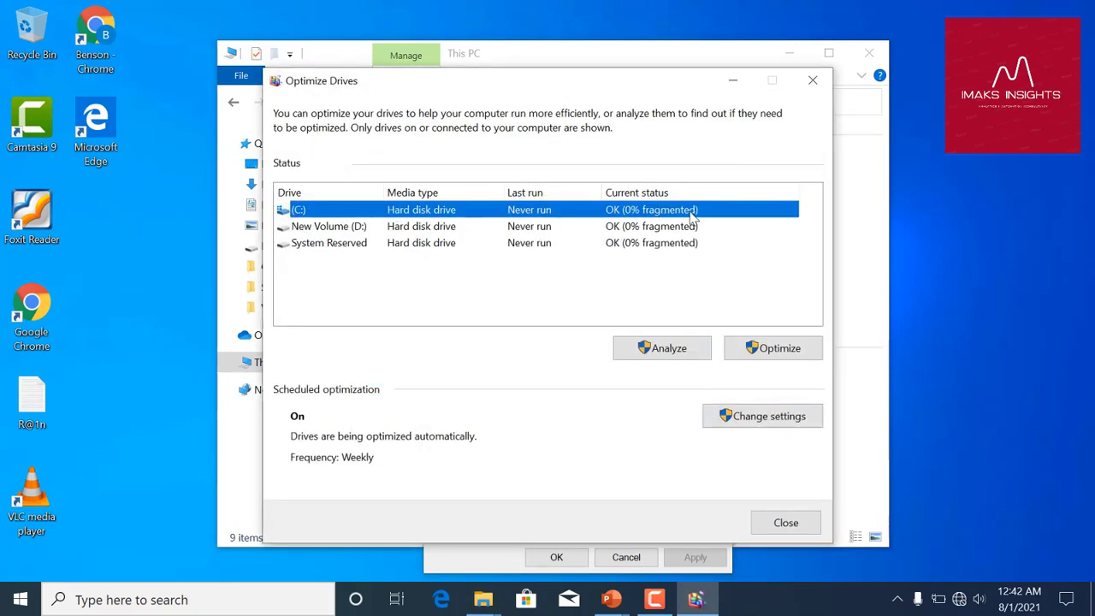
click(769, 352)
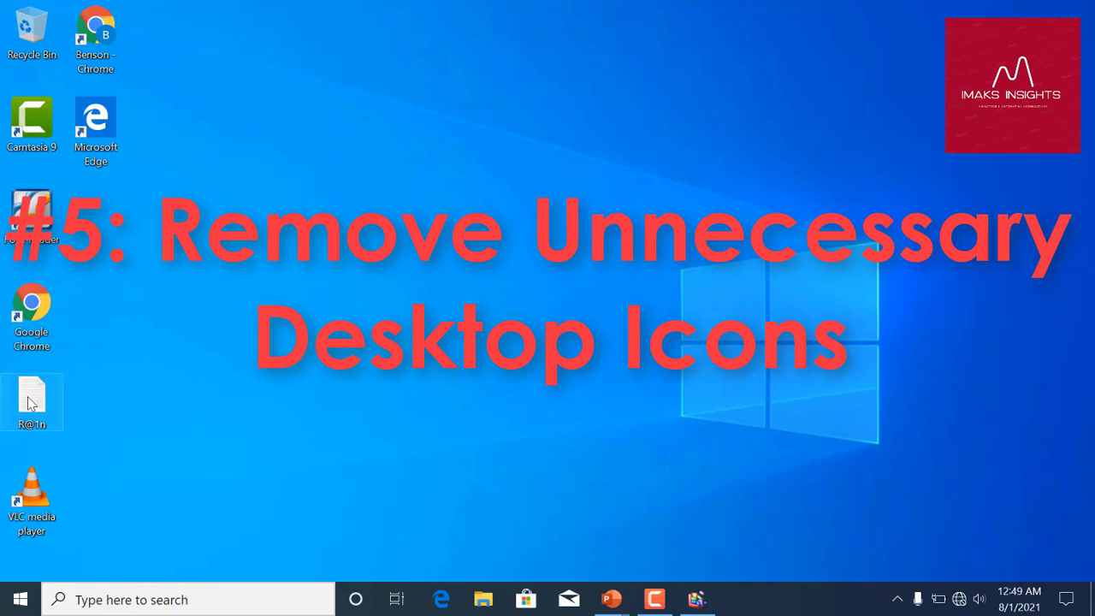
Step: Select the R@1n file and delete the Foxit Reader shortcut from the desktop
click(55, 394)
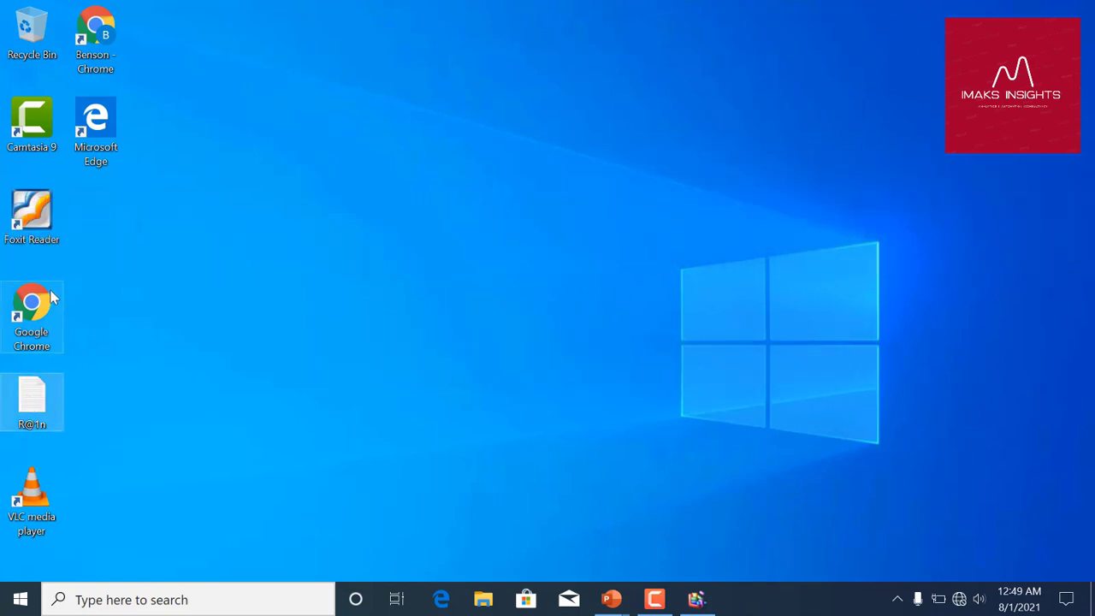
double_click(37, 222)
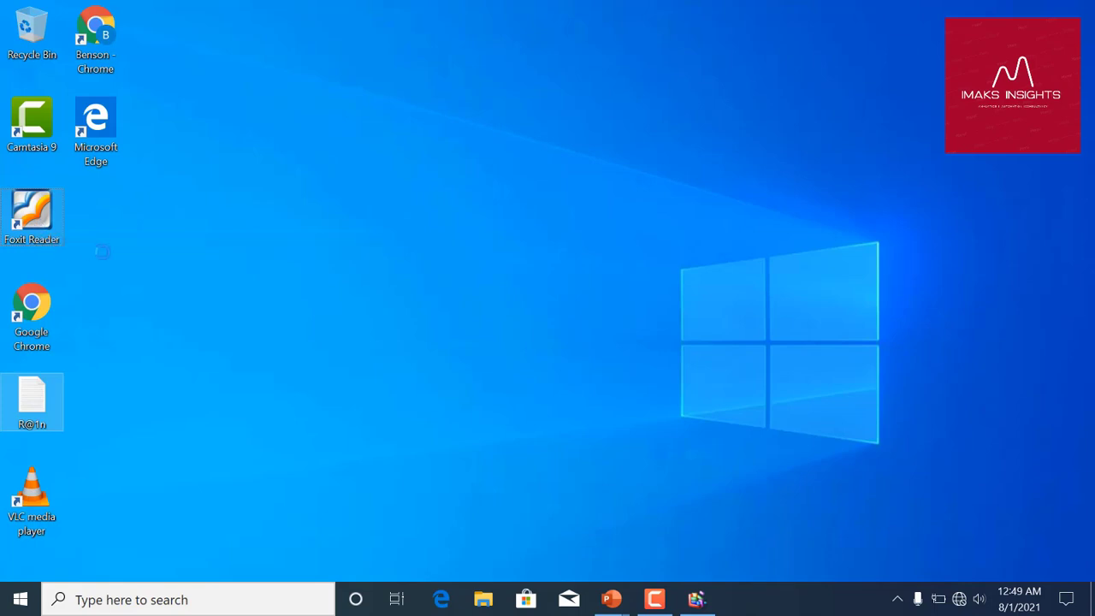
key(shift+F10)
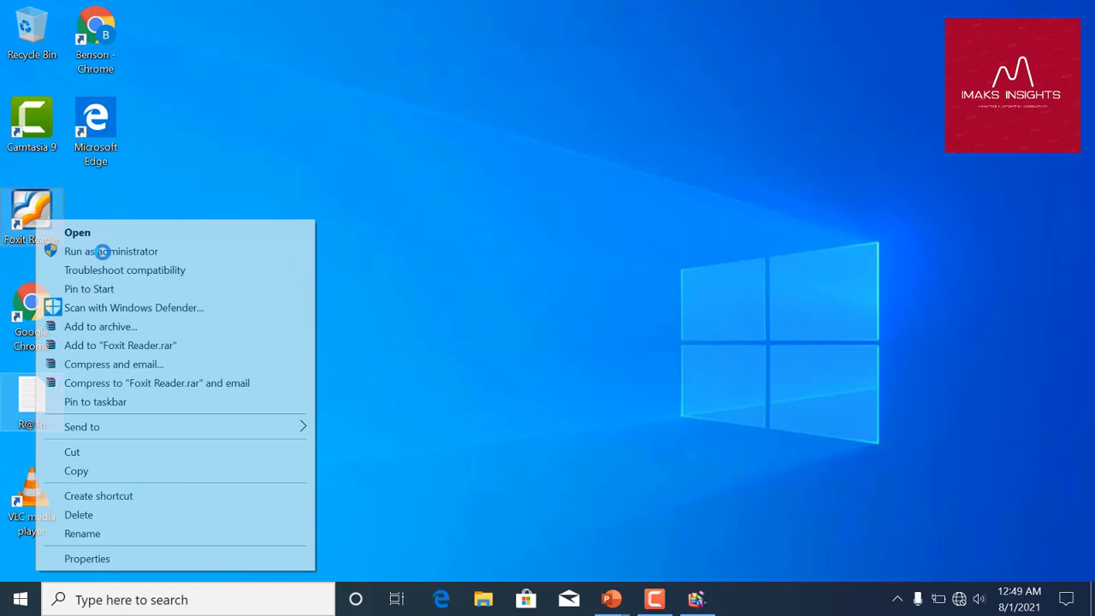
click(78, 515)
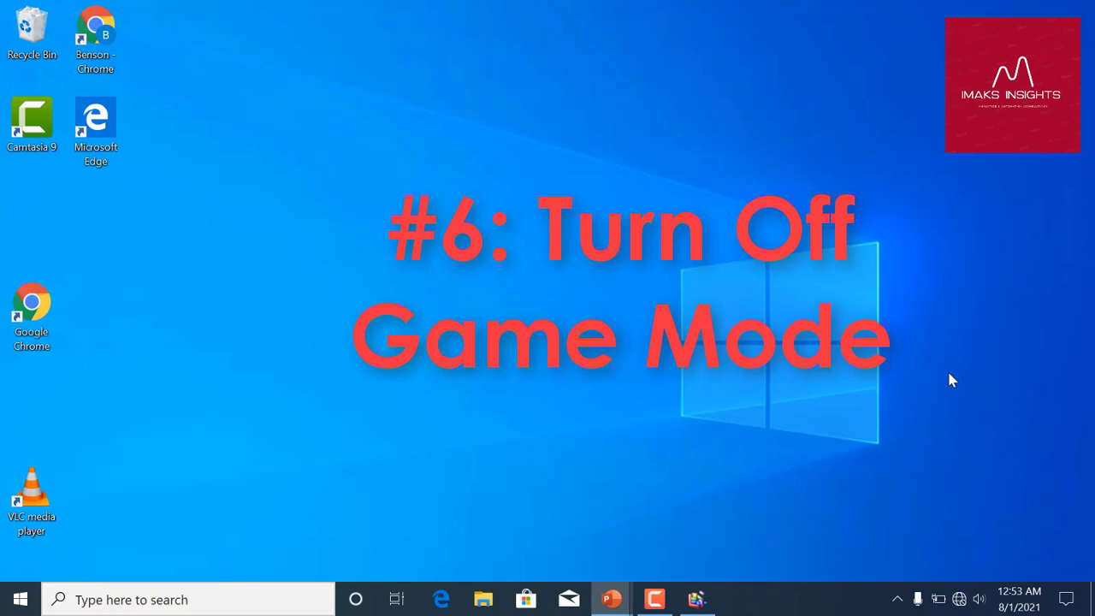
Step: Open the Gaming section of Windows Settings from the Start menu
click(20, 599)
scroll(128, 488, down, 5)
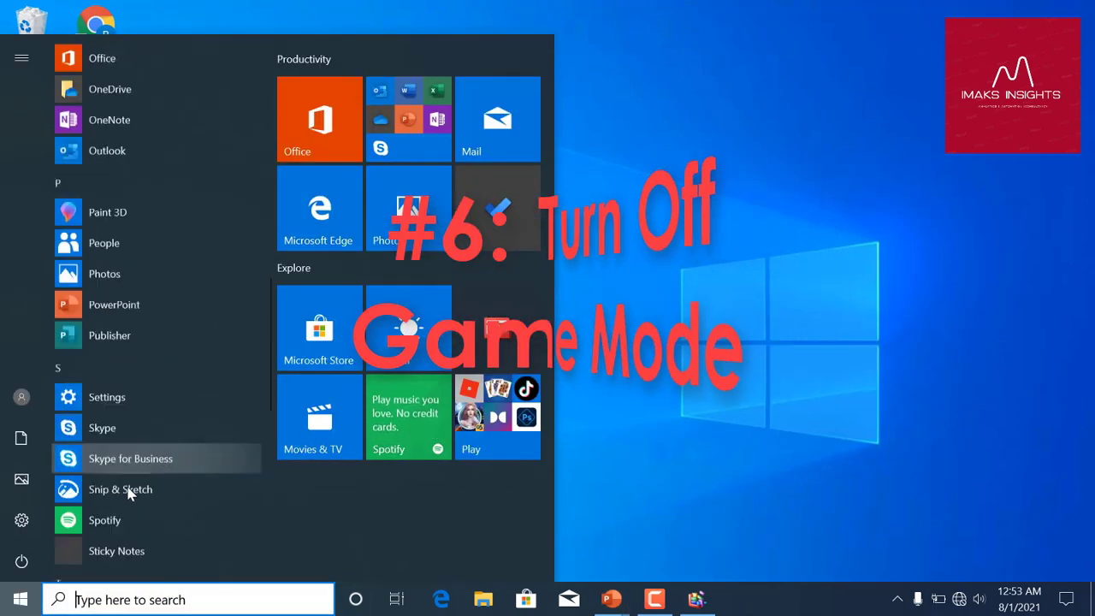
click(105, 397)
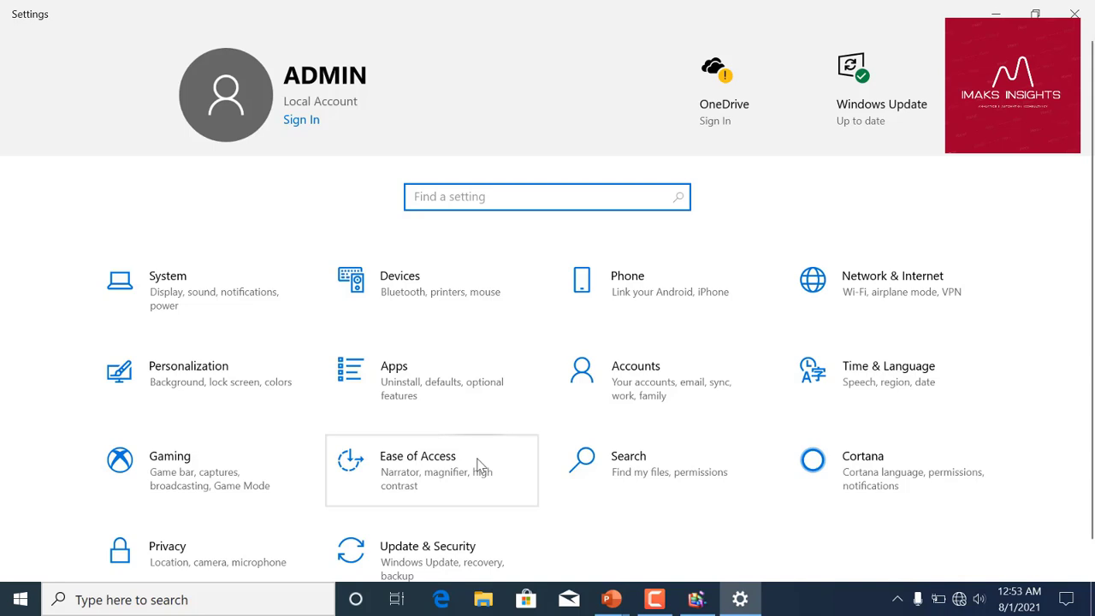
click(207, 483)
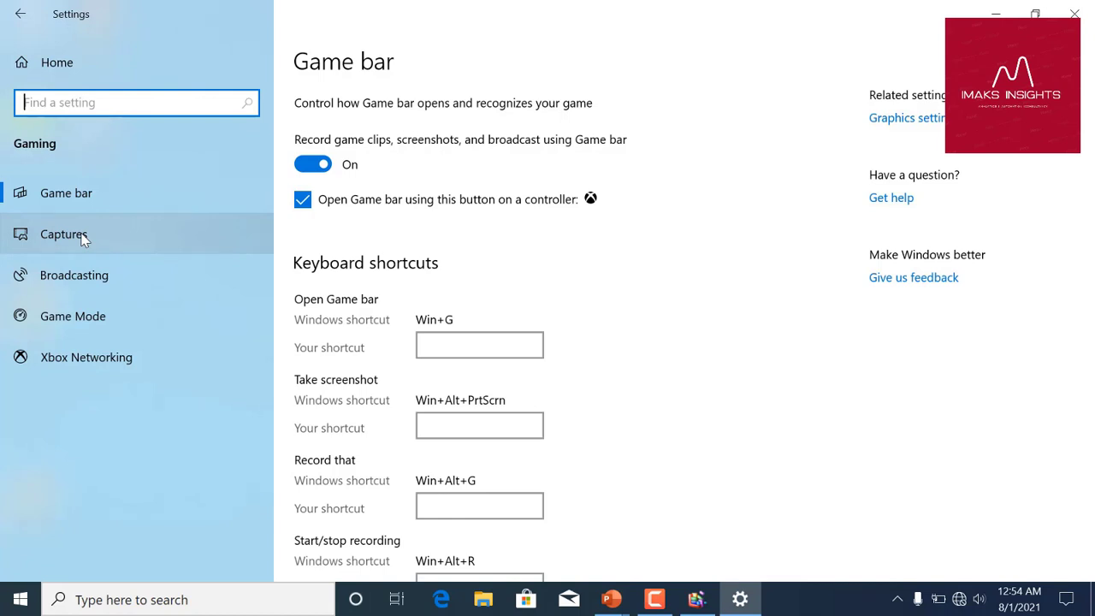
Step: Go to the Game Mode page and switch the Game Mode toggle to Off
click(83, 240)
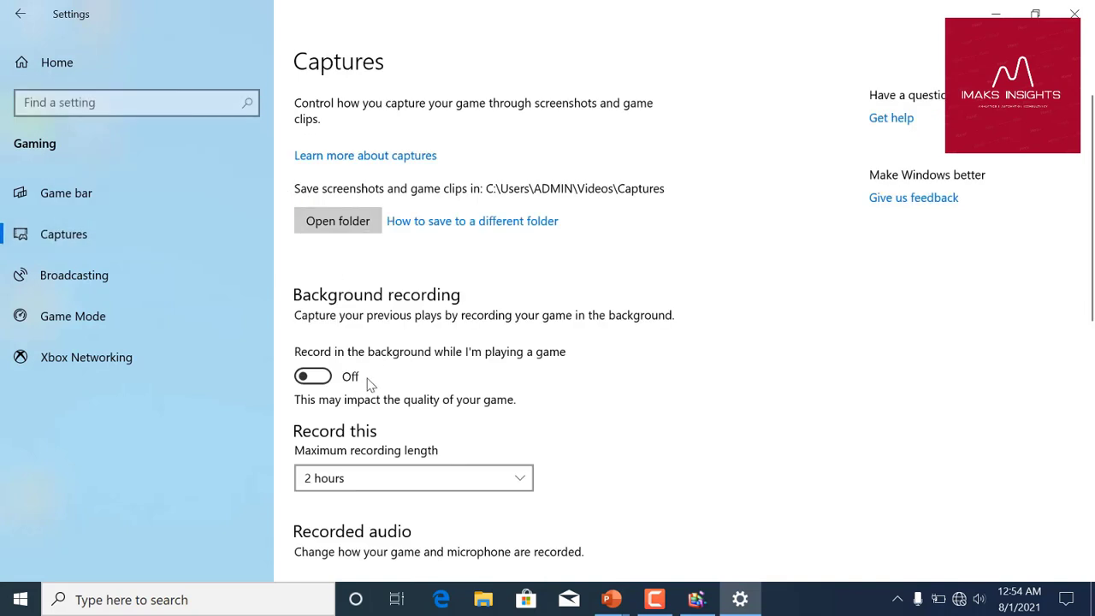
scroll(318, 384, down, 3)
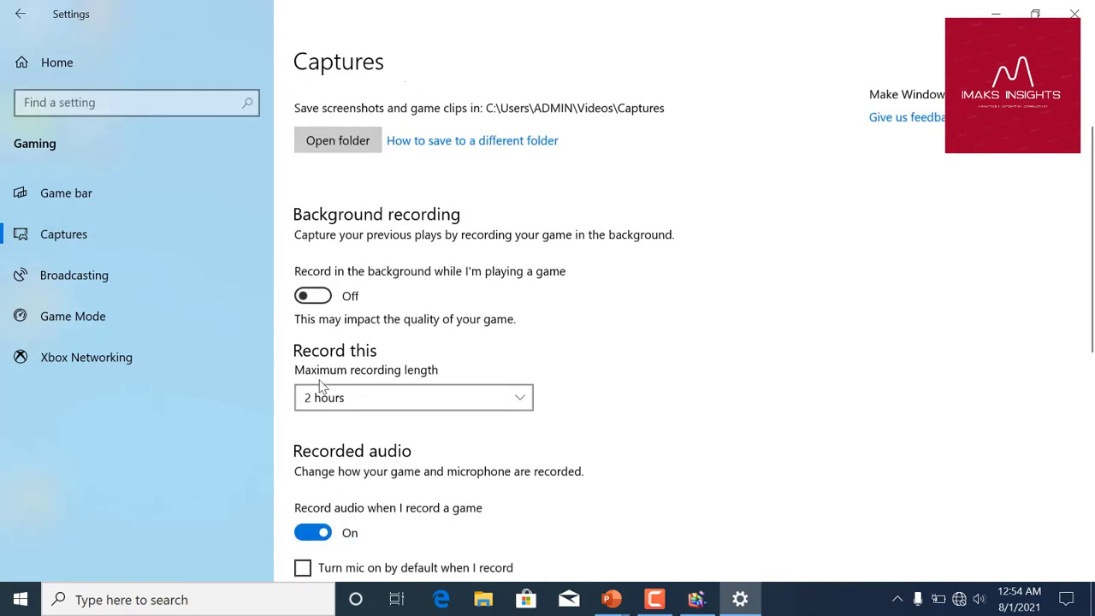
scroll(319, 390, down, 1)
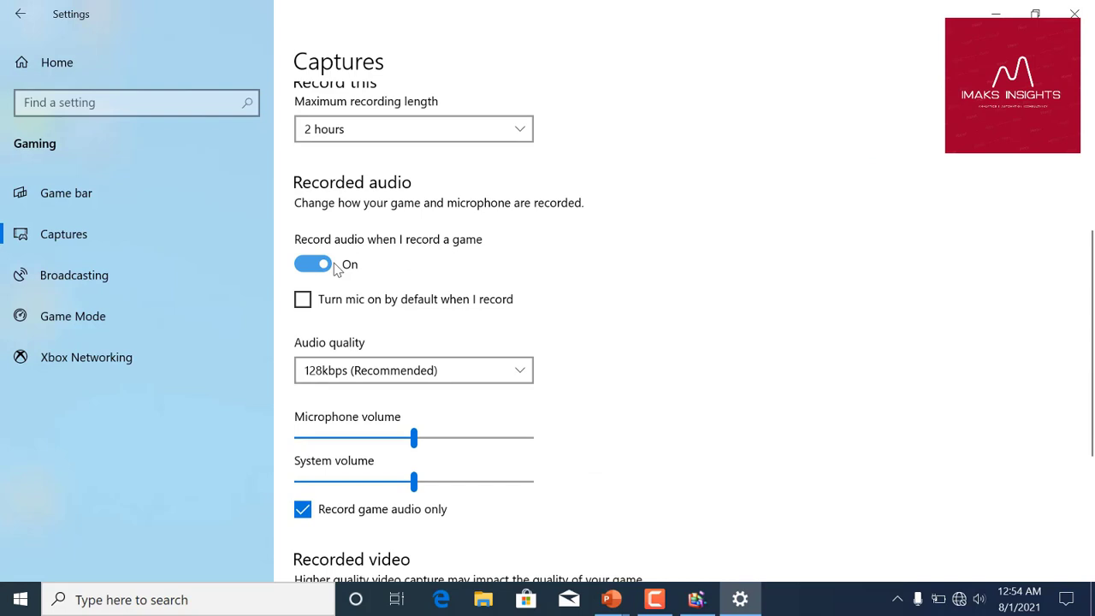
click(78, 319)
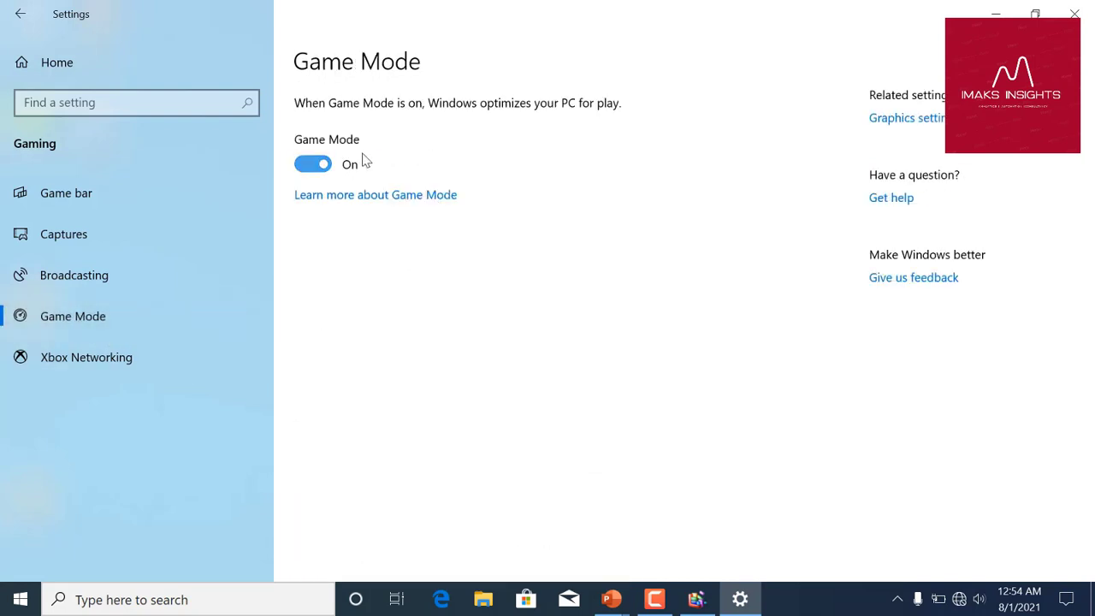
click(309, 166)
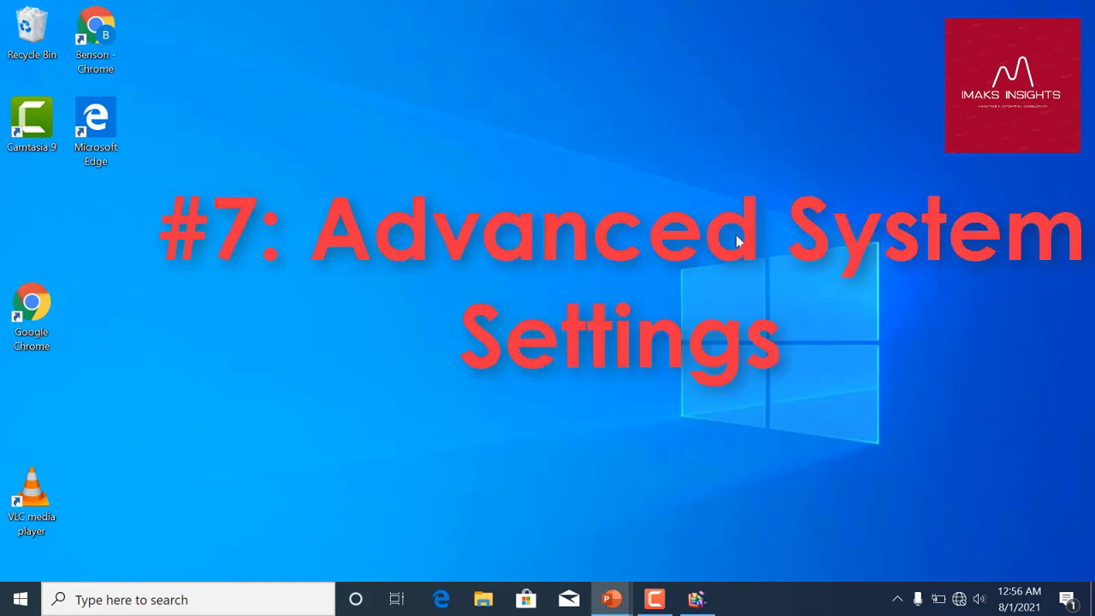
Step: Go through Settings > System > About > System info to Advanced system settings
click(20, 599)
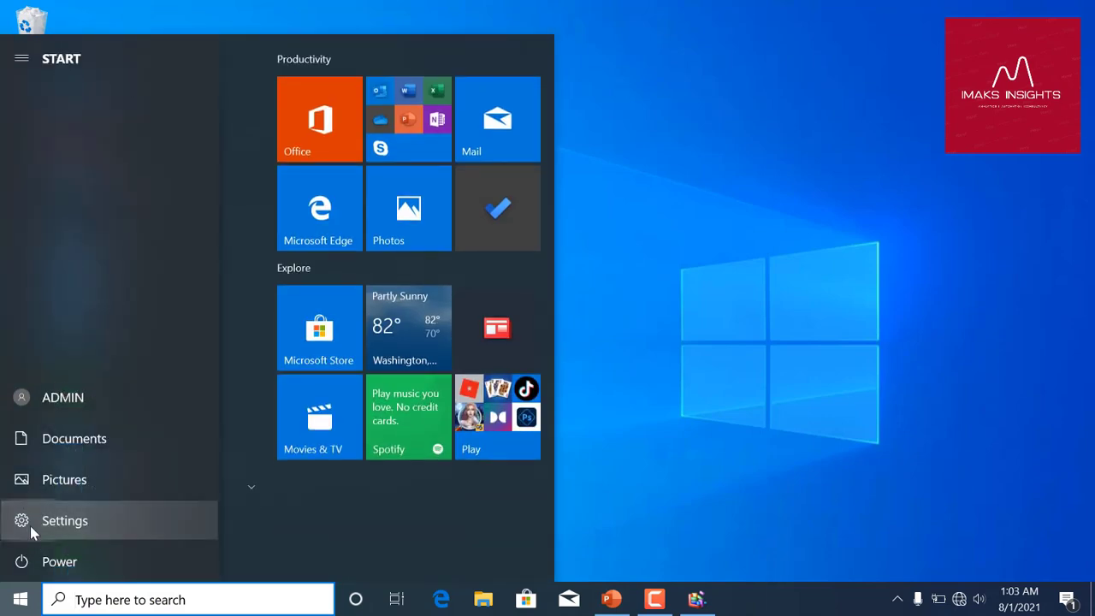
click(30, 524)
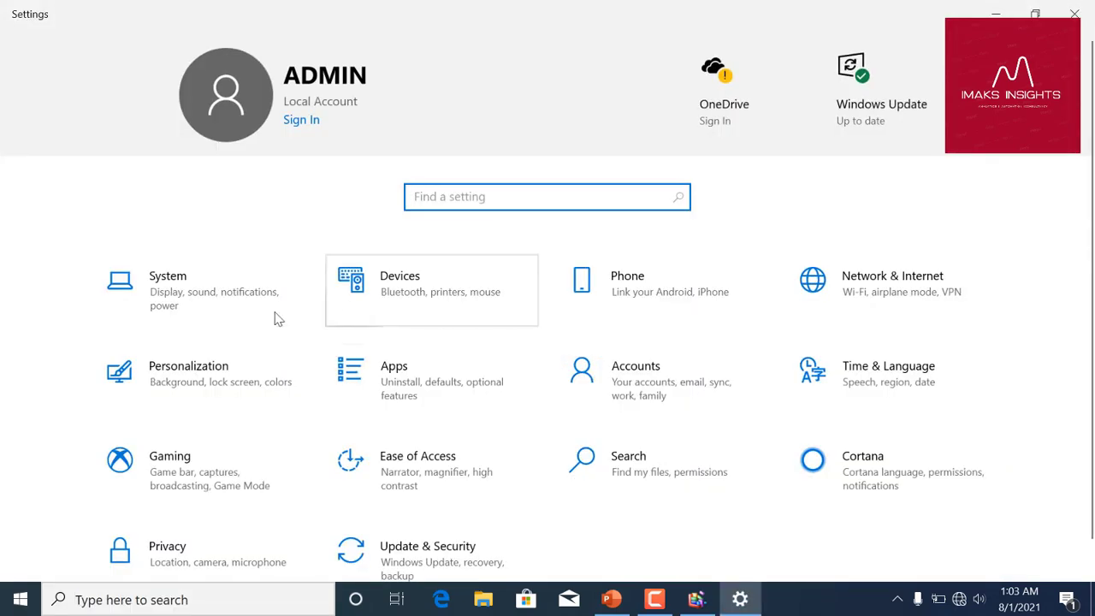
click(158, 287)
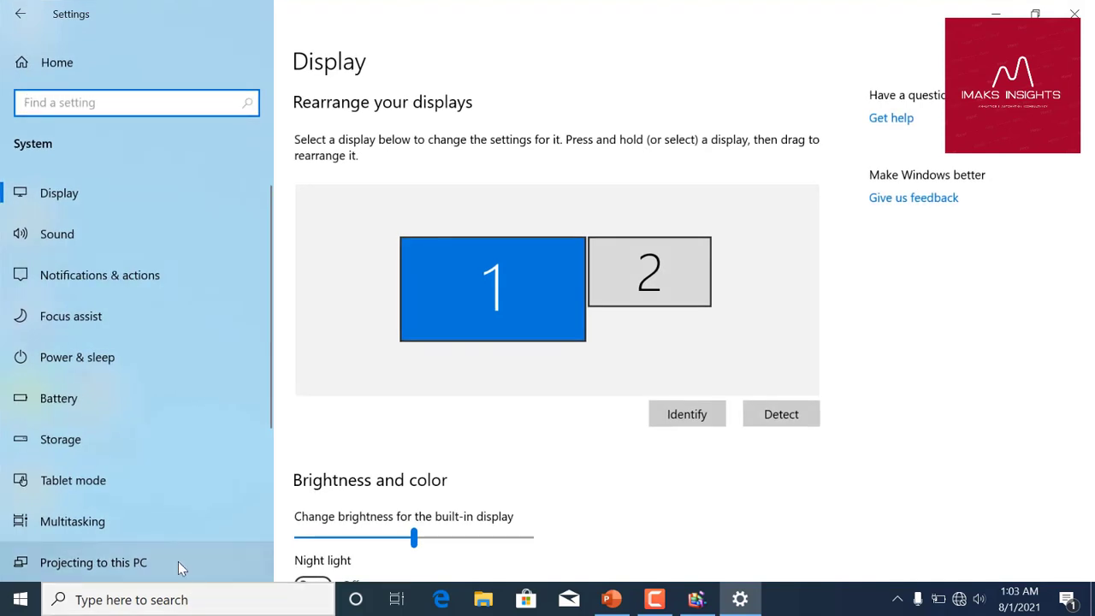
scroll(53, 307, down, 5)
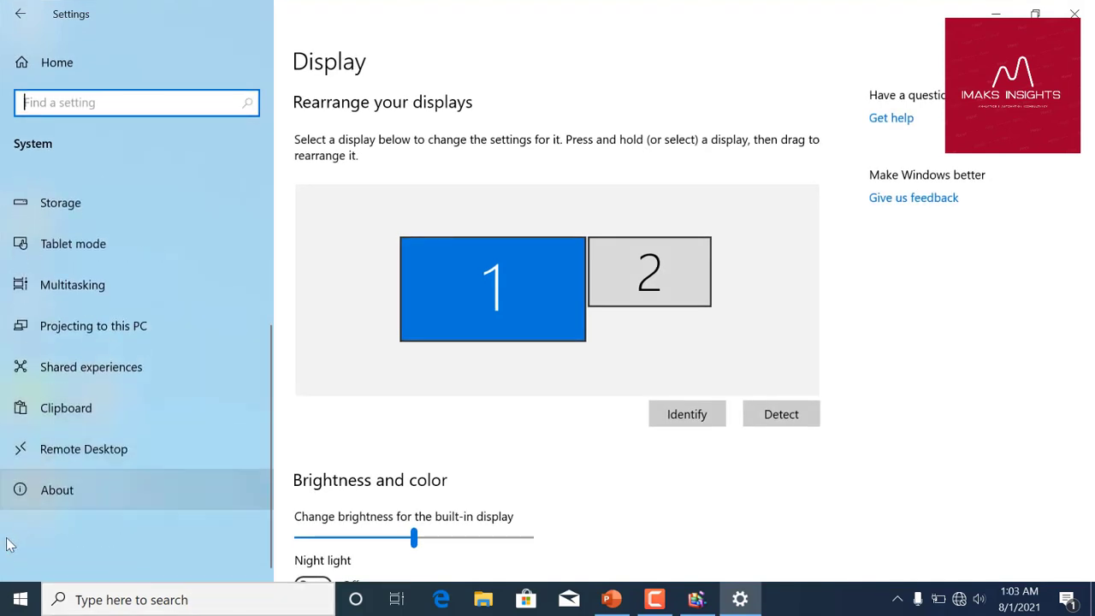
click(67, 499)
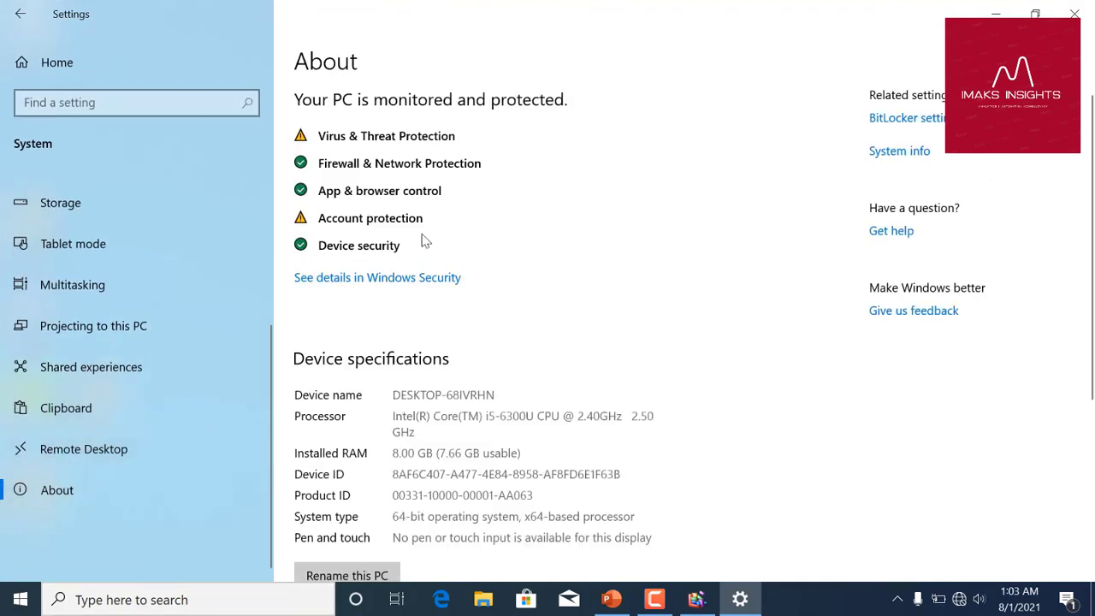
click(889, 154)
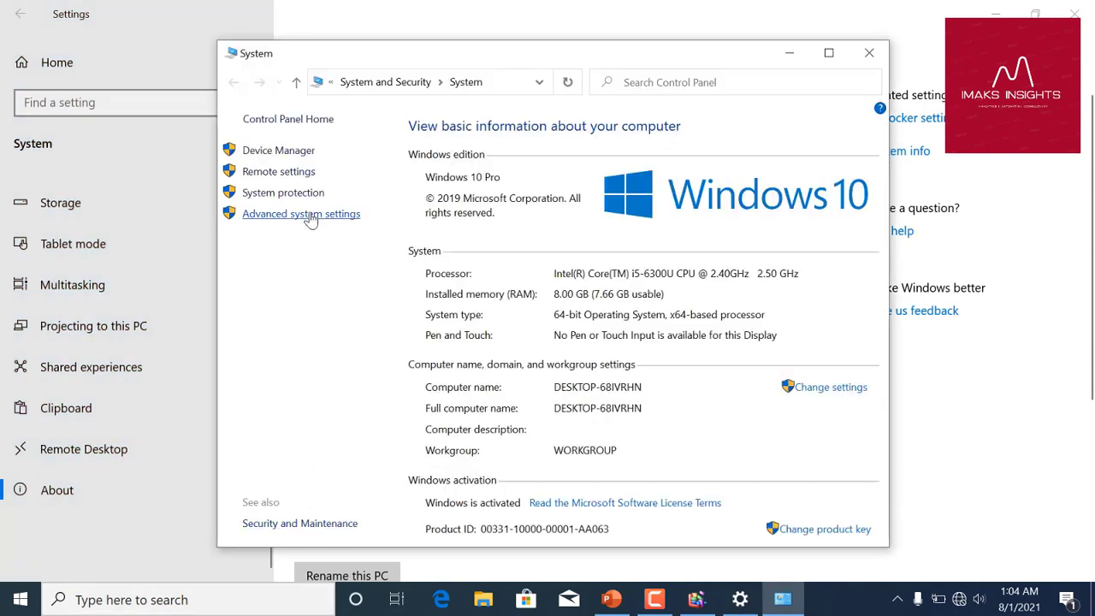
click(310, 215)
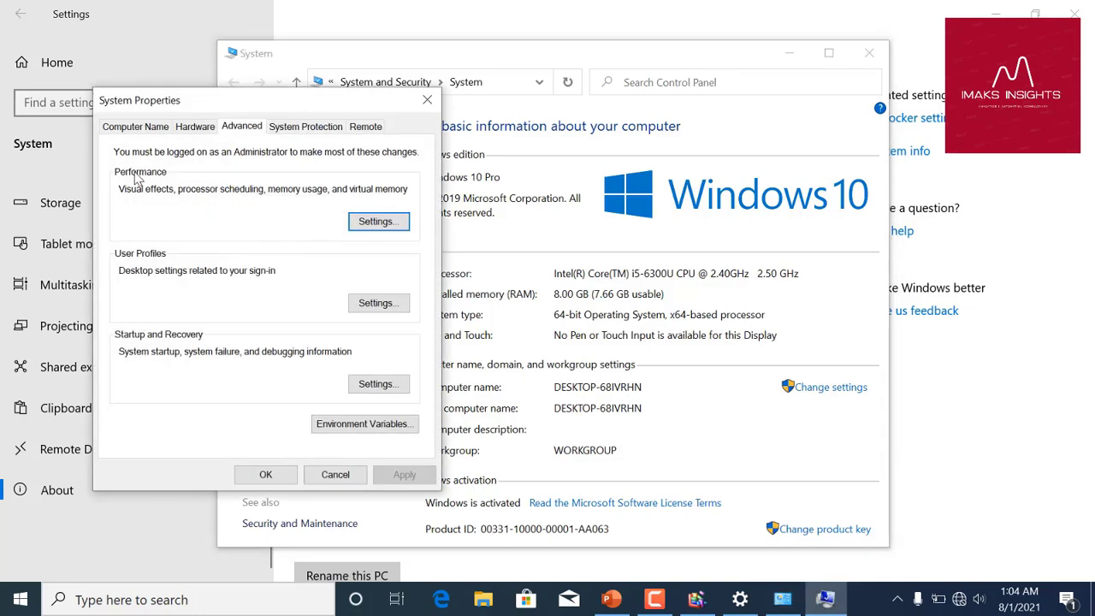
Step: Choose 'Adjust for best performance' in Performance Options, then apply and confirm
click(359, 222)
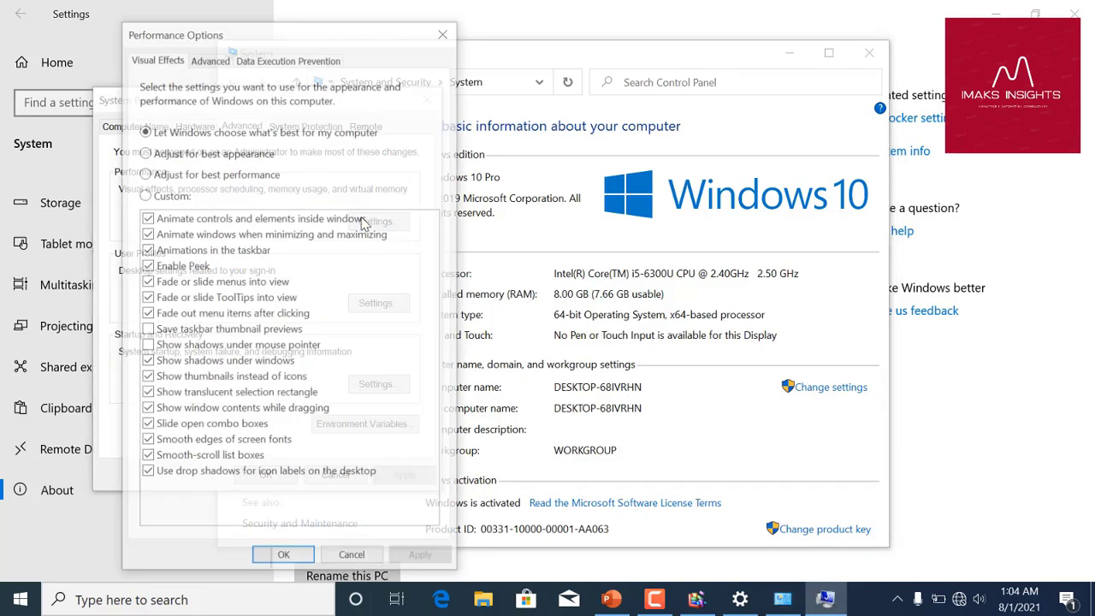
click(143, 174)
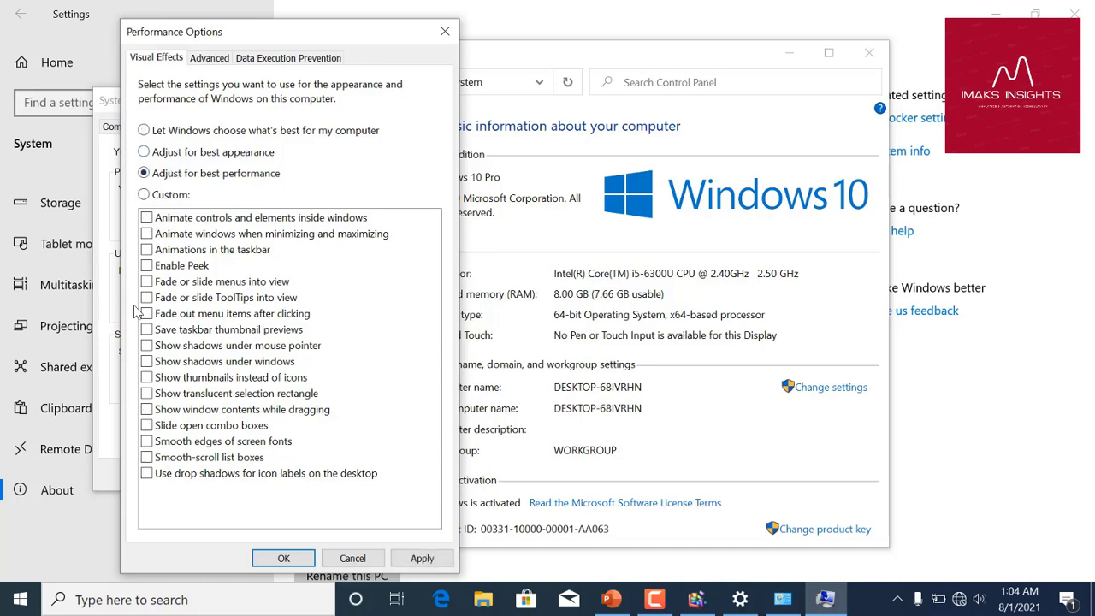
click(420, 560)
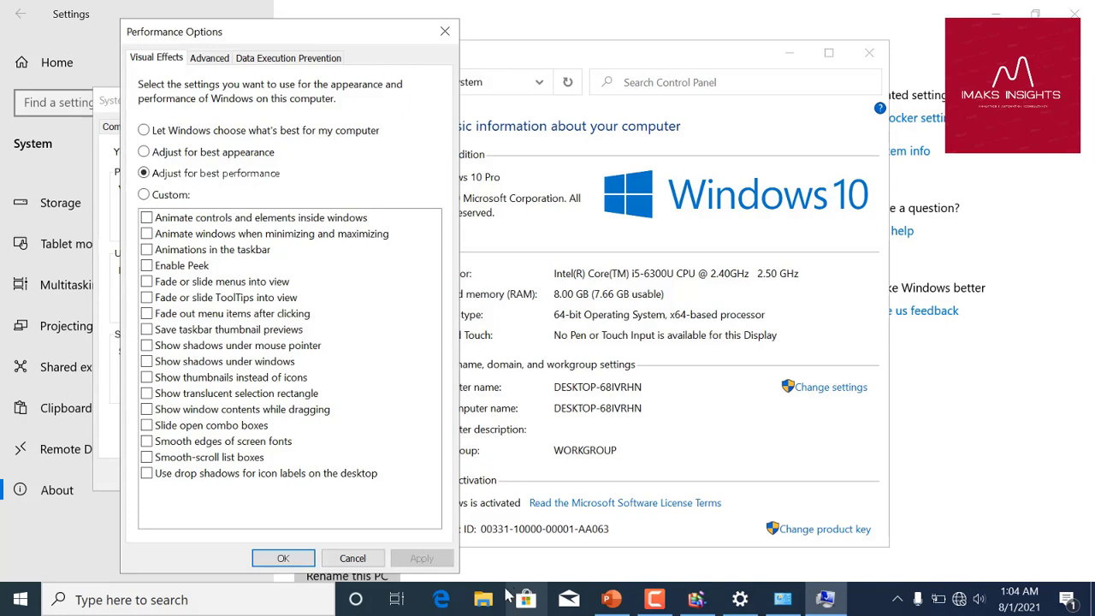
click(288, 558)
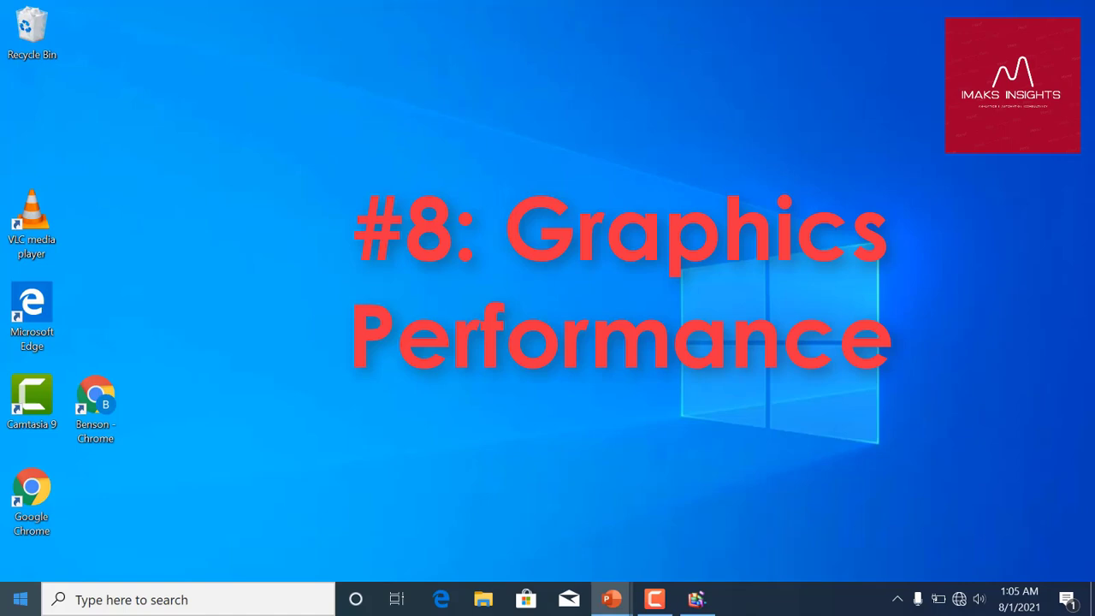
Step: Open Graphics settings under Settings > System > Display
click(21, 599)
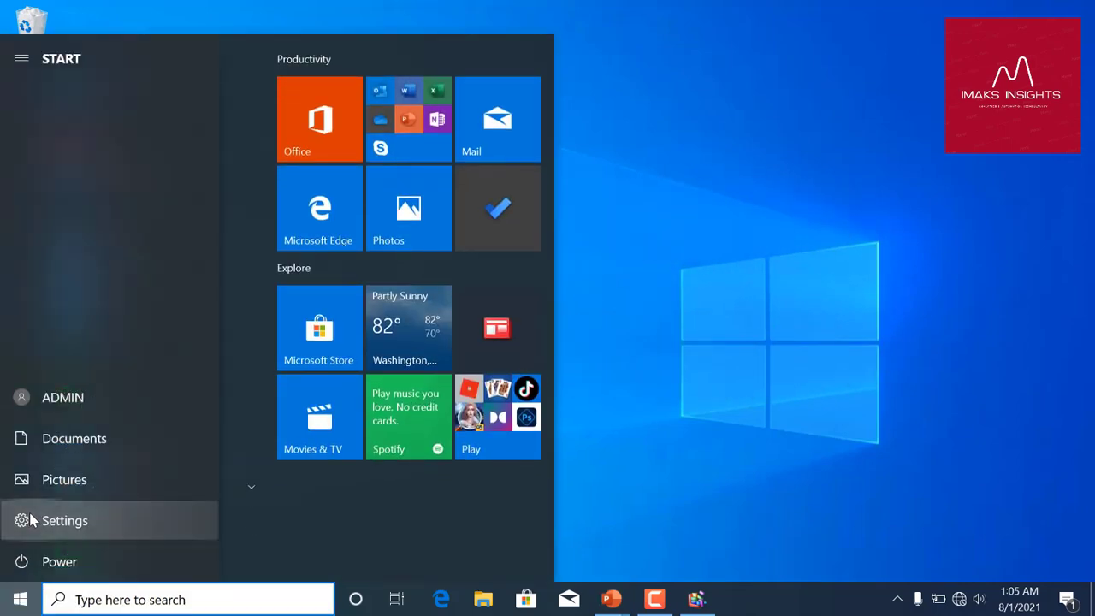
click(30, 519)
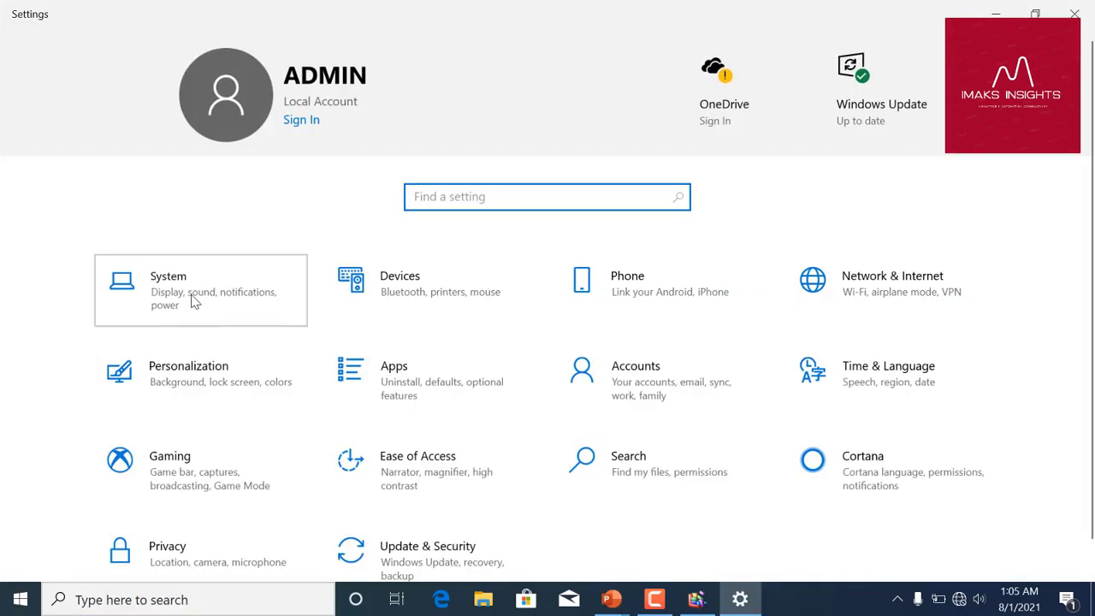
click(194, 299)
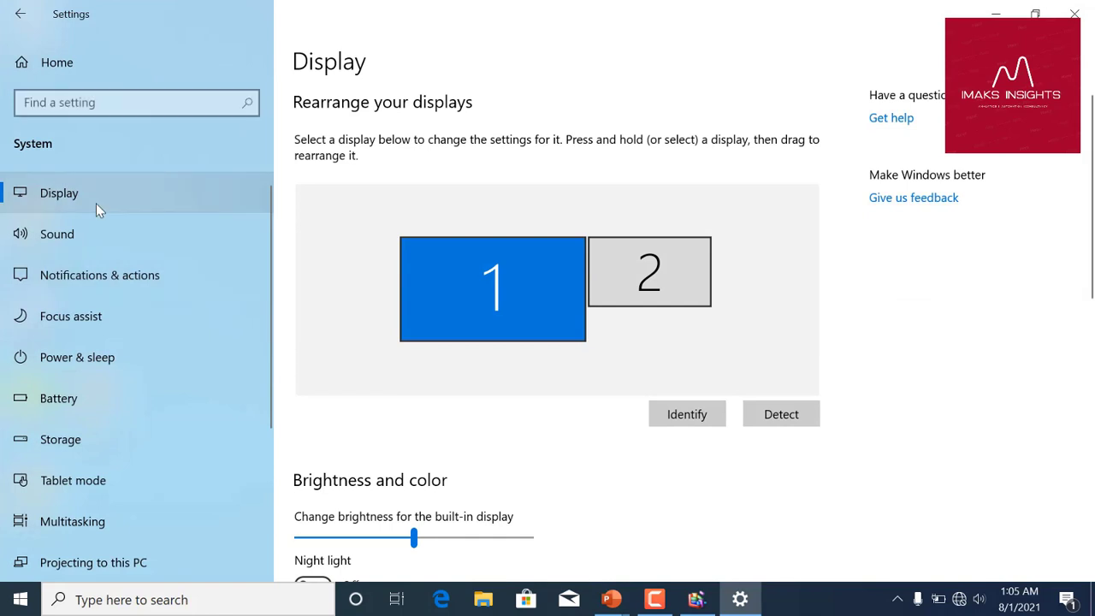
scroll(638, 316, down, 5)
scroll(638, 318, down, 2)
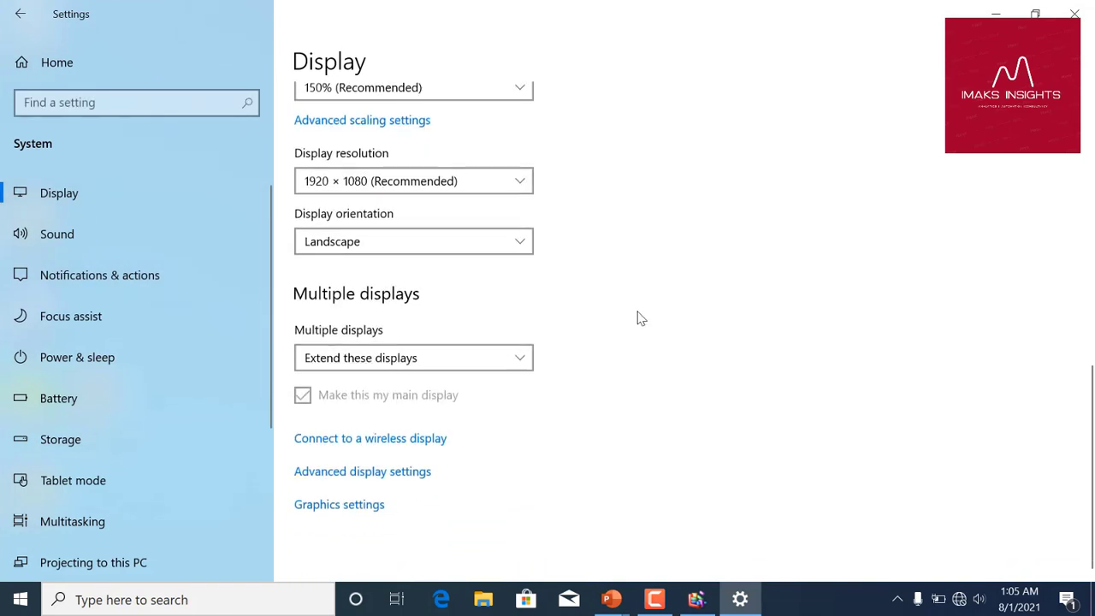
click(337, 505)
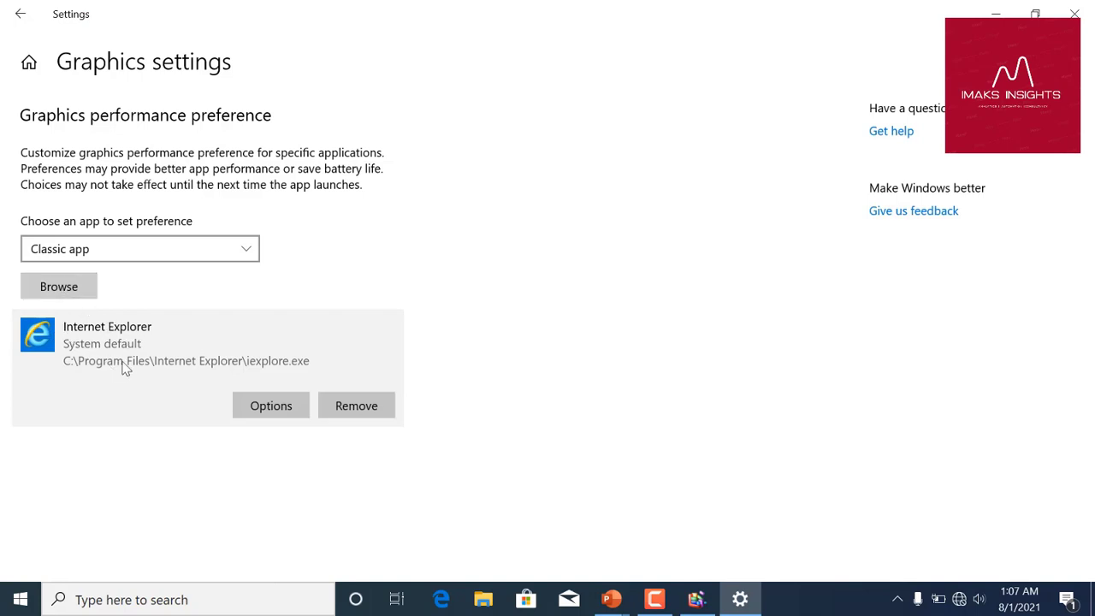
Step: Set Internet Explorer's graphics preference to High performance and save
click(282, 409)
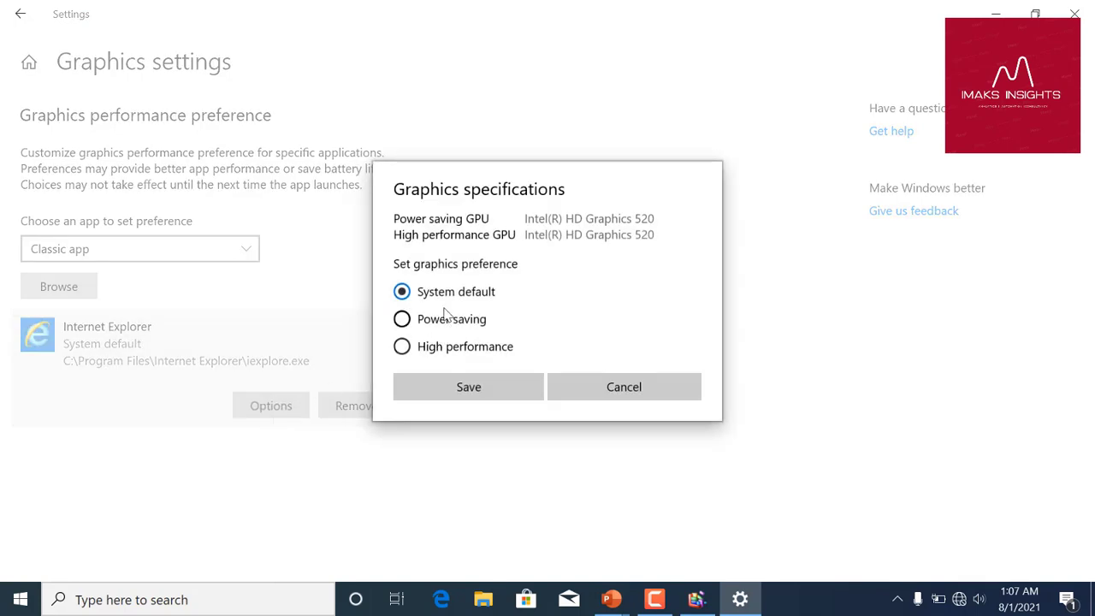
click(403, 350)
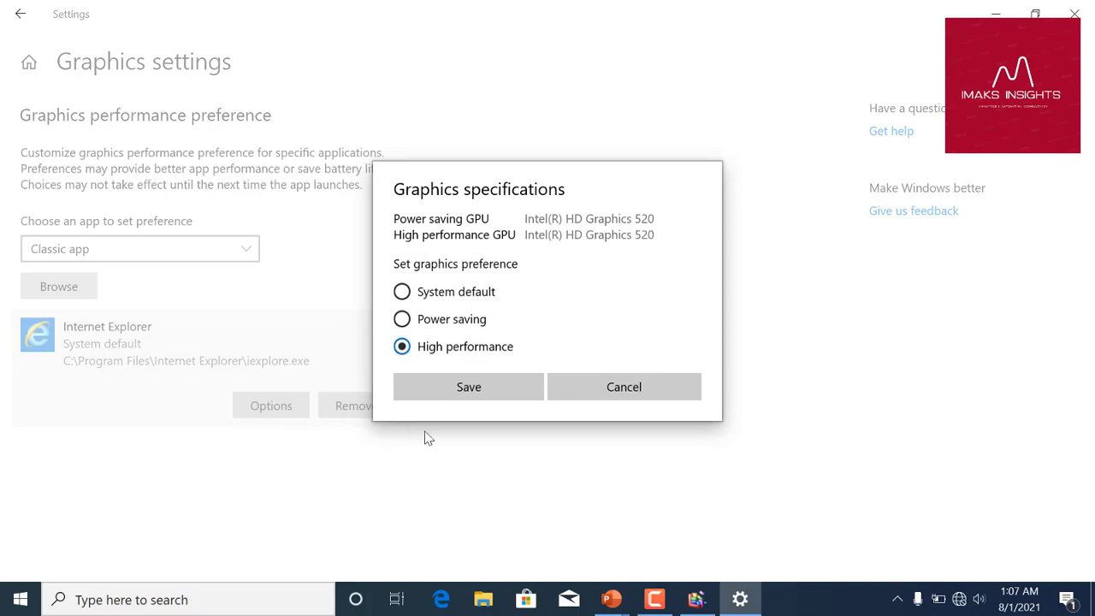
click(469, 388)
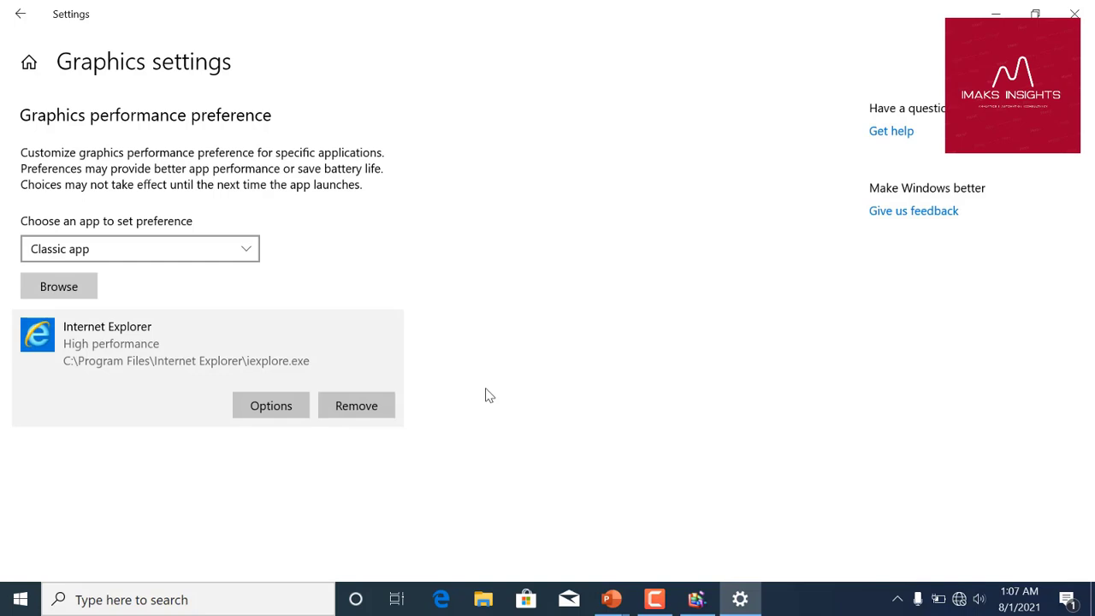
Step: Add chrome.exe from Program Files\Google\Chrome\Application to the graphics preference list
click(35, 286)
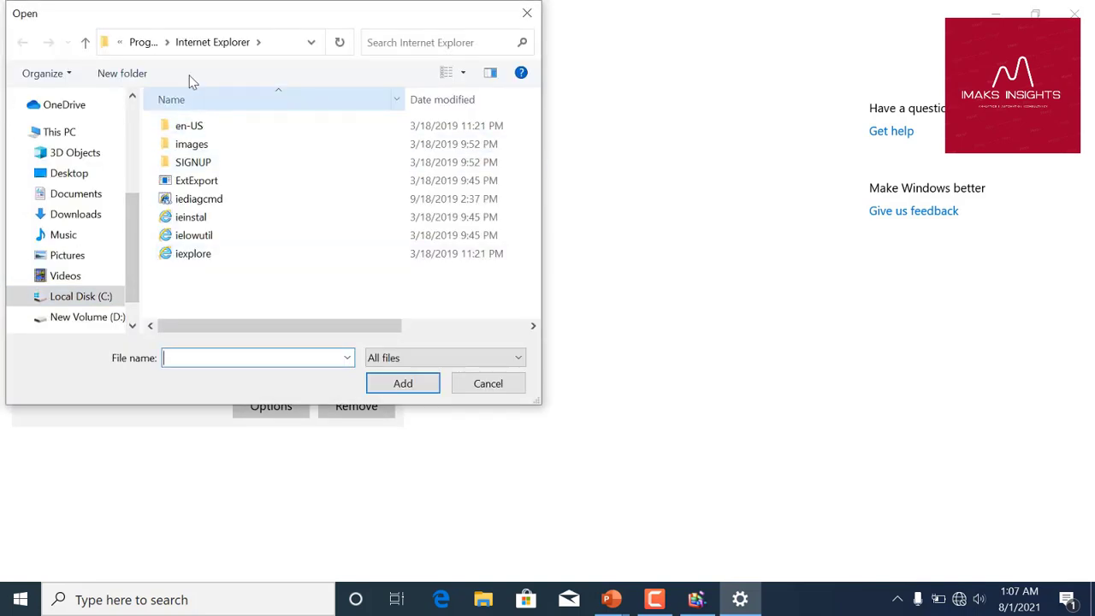
click(135, 43)
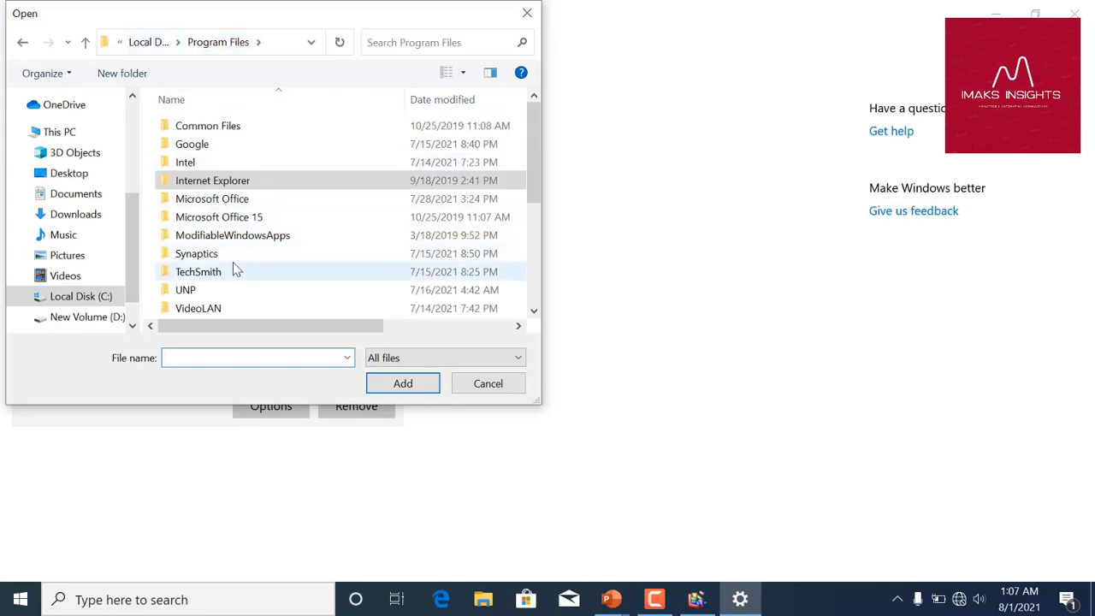
double_click(195, 144)
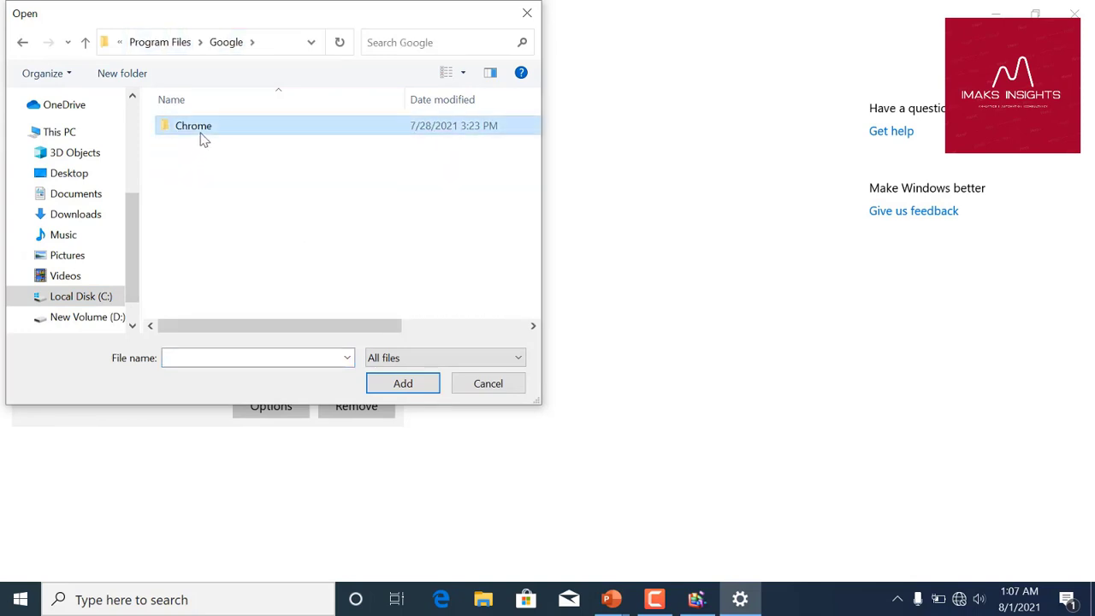
double_click(200, 135)
double_click(203, 136)
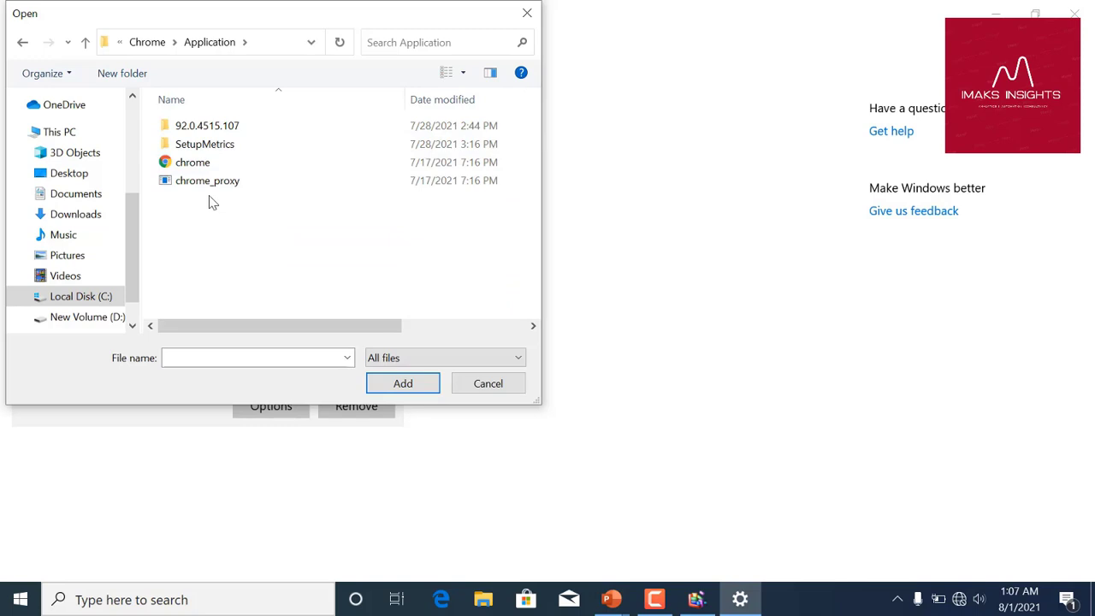
click(210, 167)
click(385, 383)
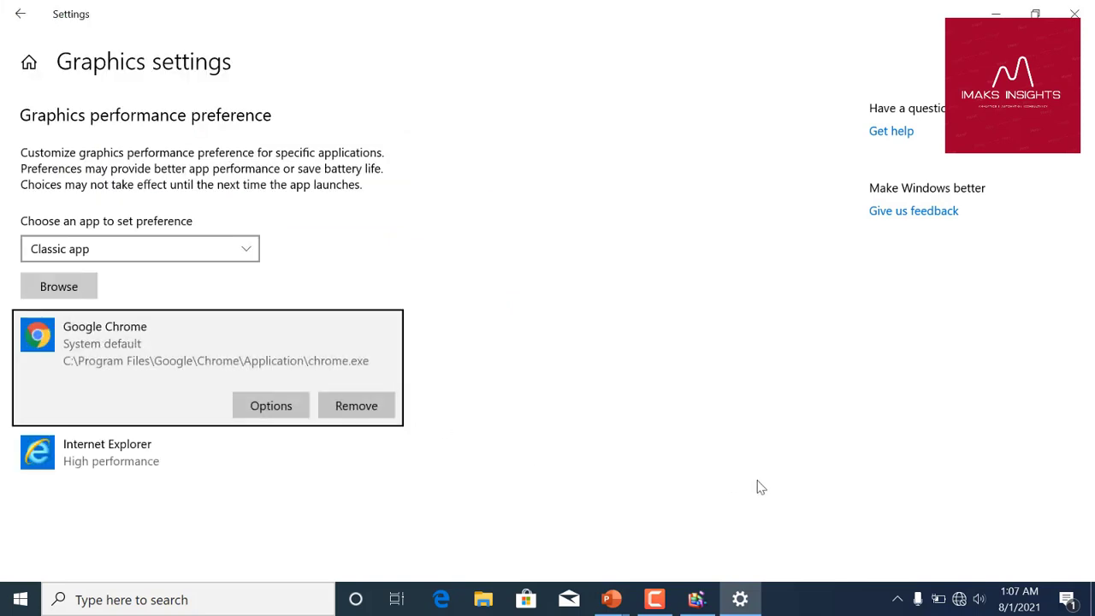
Step: Set Google Chrome's graphics preference to High performance and save
click(262, 406)
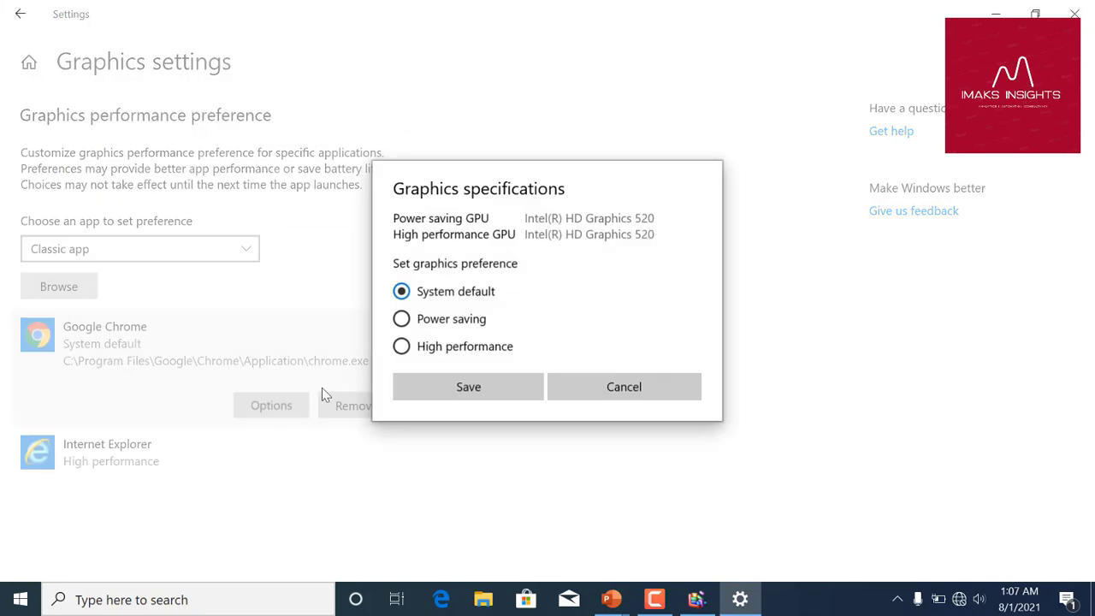
click(438, 347)
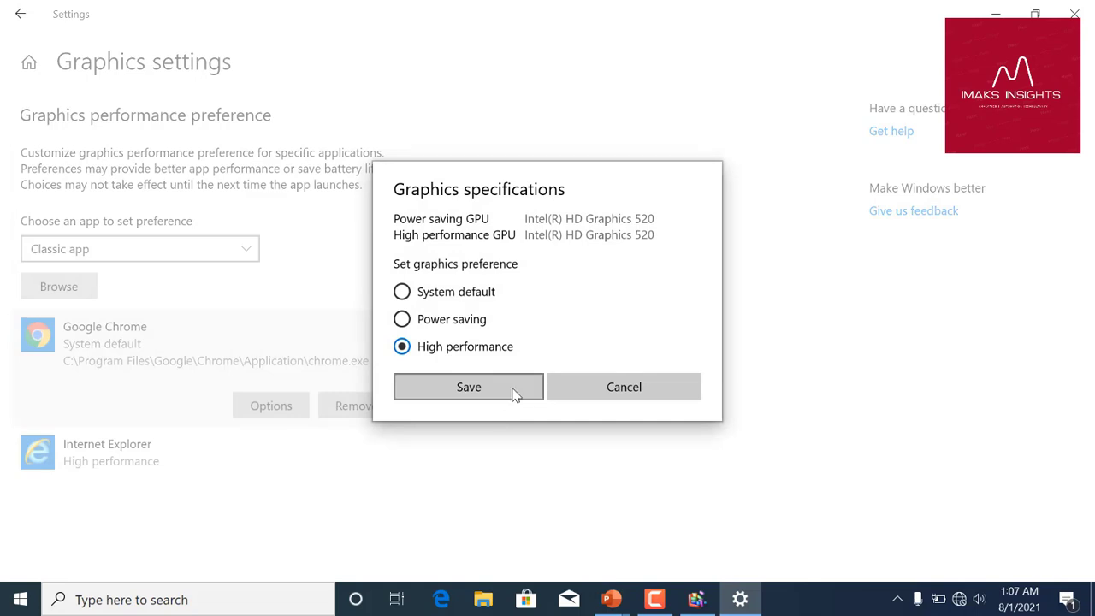
click(469, 387)
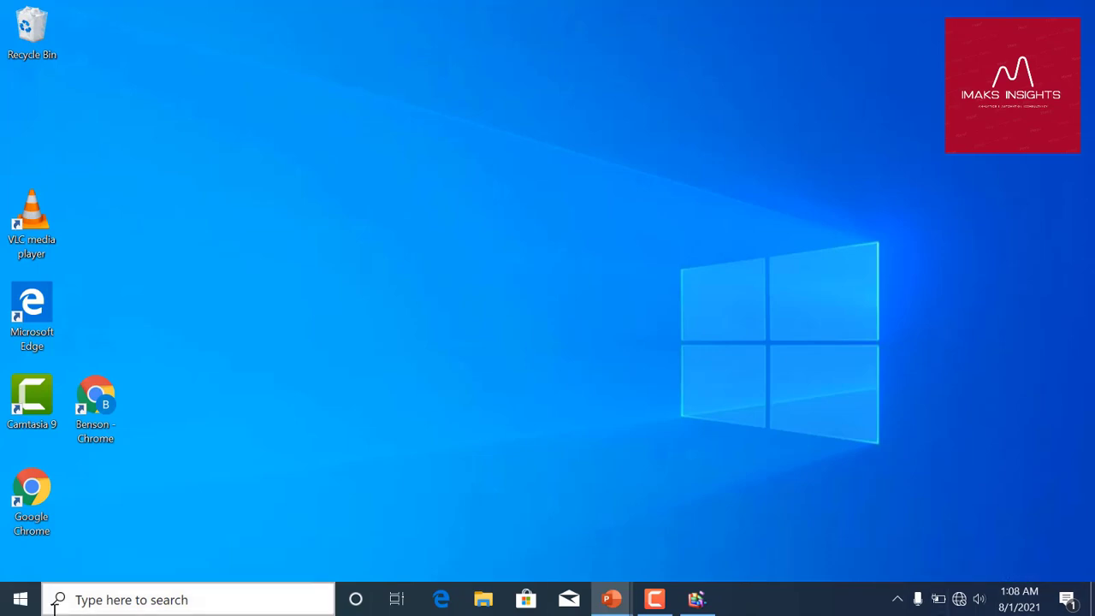
Step: Launch System Configuration from the Windows Administrative Tools group in the Start menu
click(20, 598)
scroll(108, 514, down, 10)
scroll(122, 517, down, 10)
scroll(123, 517, down, 3)
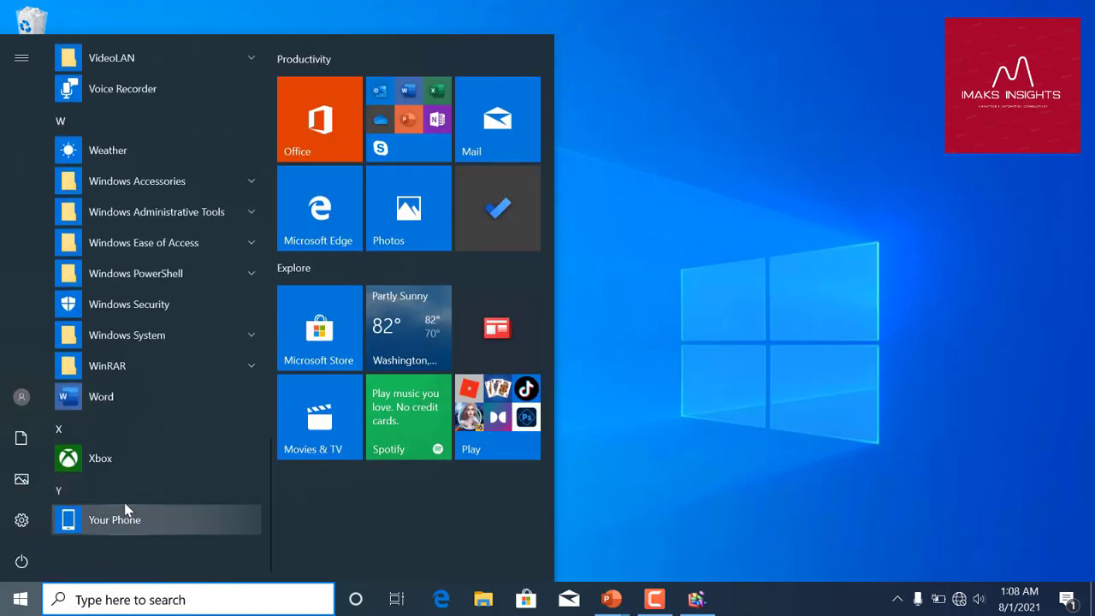
click(184, 216)
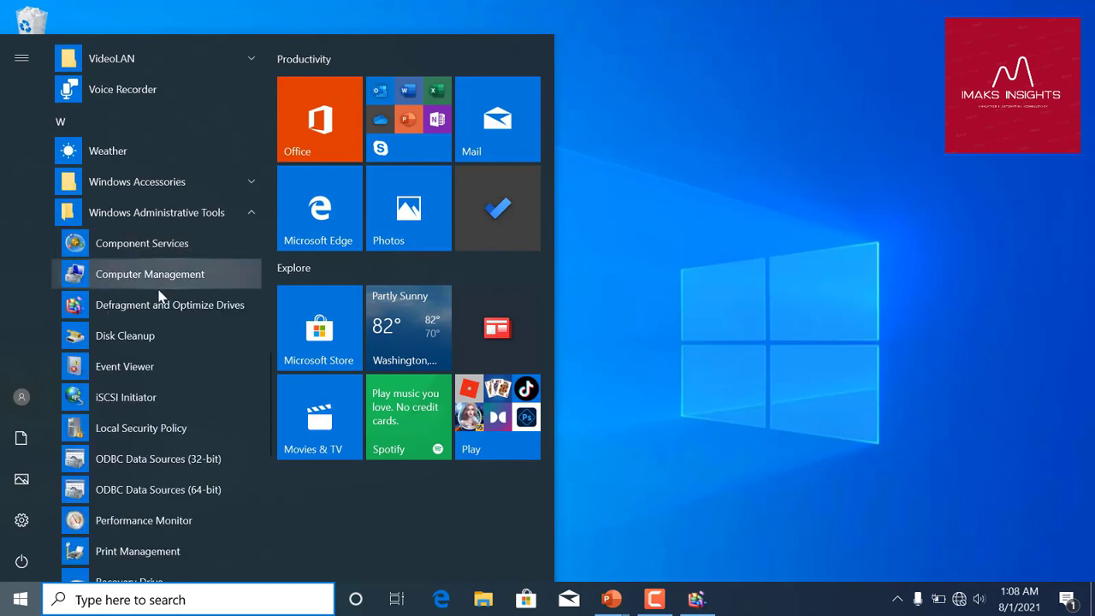
scroll(141, 543, down, 2)
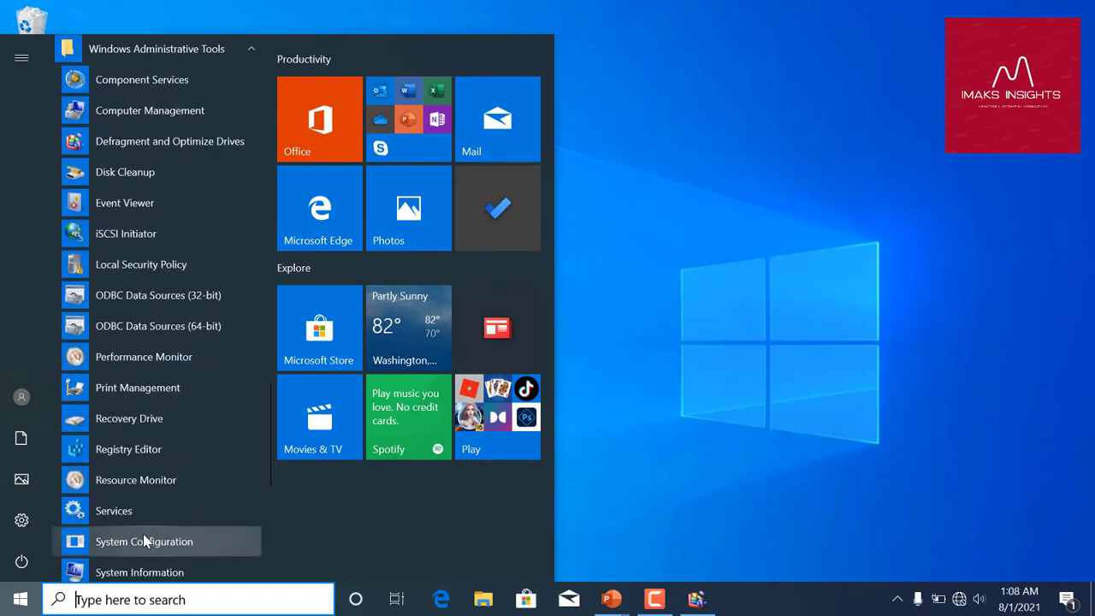
click(144, 542)
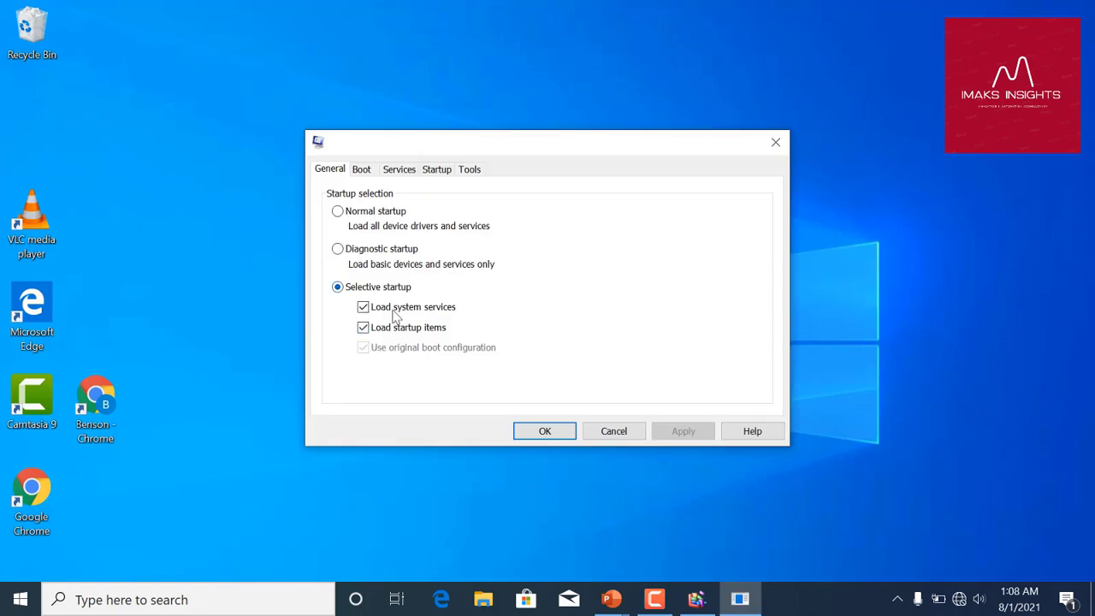
Step: On the Boot tab, enable No GUI boot and tick the processor-number limit in Advanced options
click(363, 172)
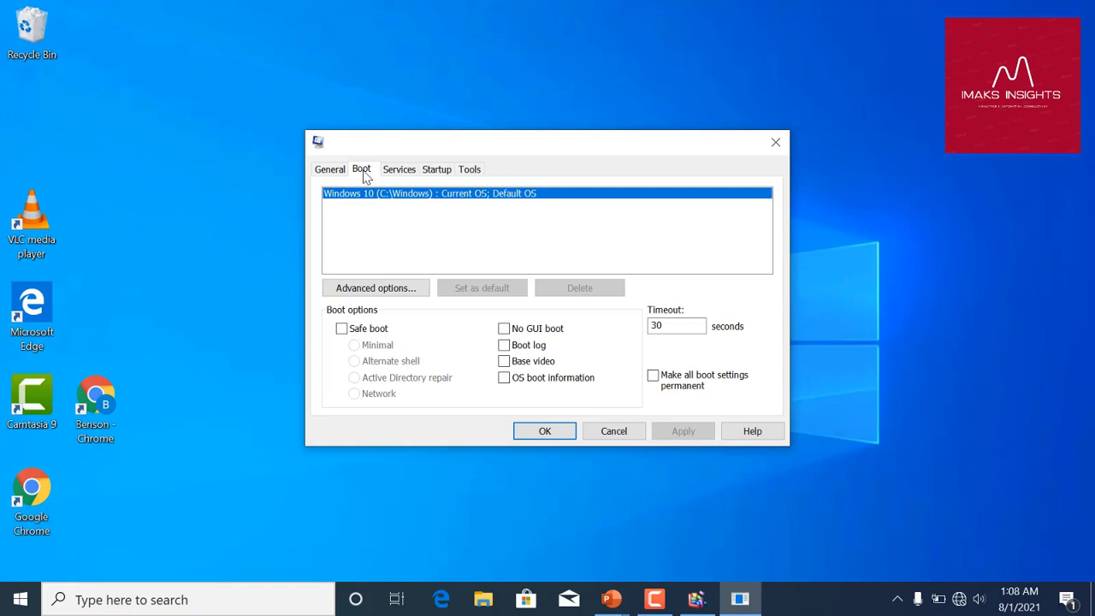
click(506, 334)
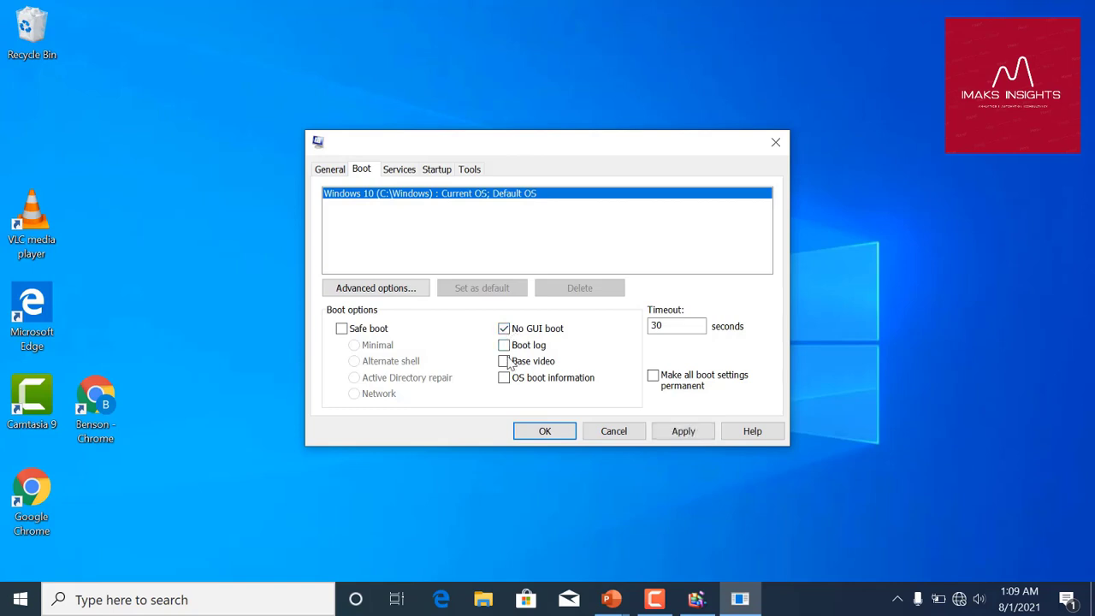
click(369, 290)
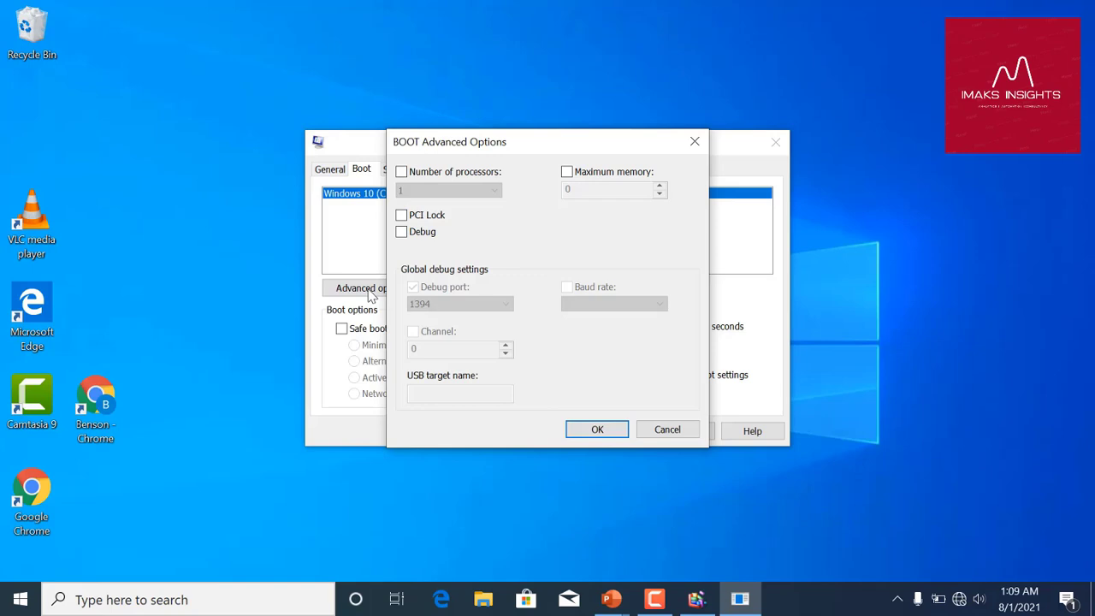
click(402, 176)
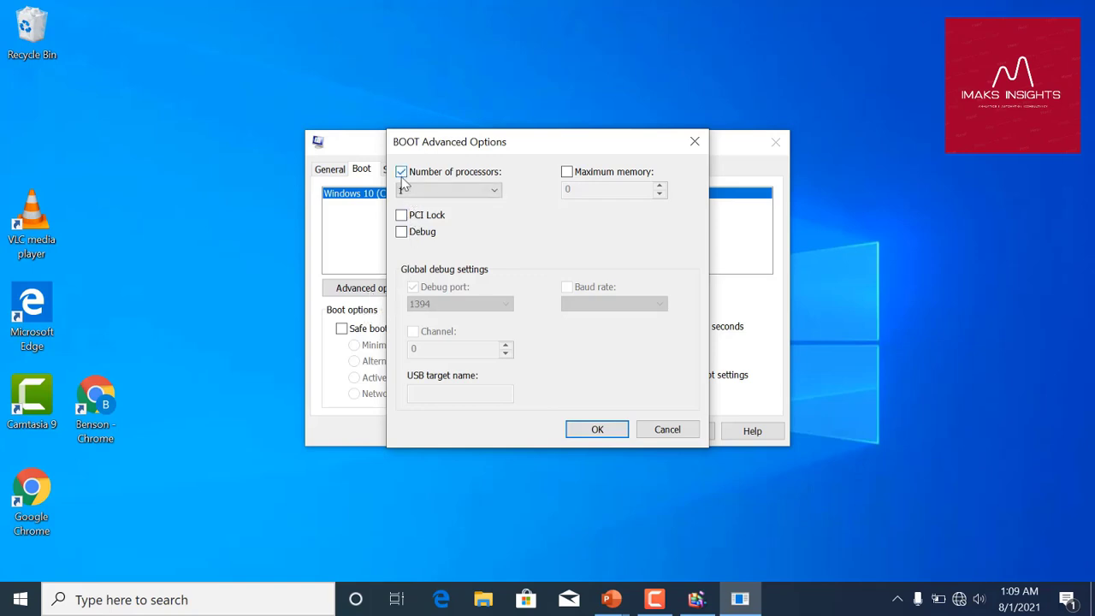
Step: Close the advanced boot options and hide all Microsoft services on the Services tab
click(590, 432)
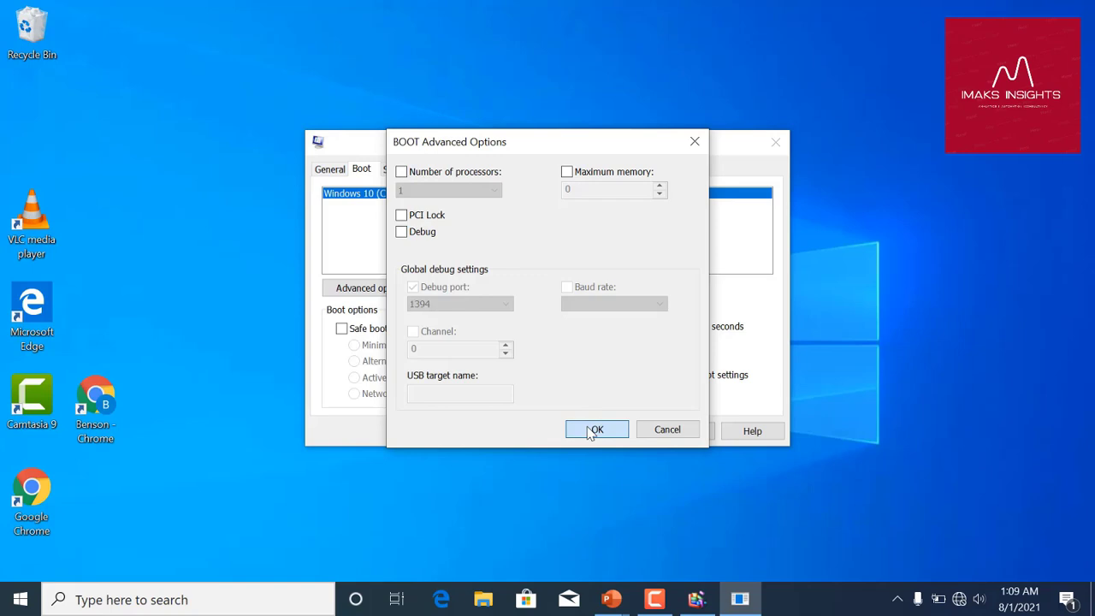
click(590, 432)
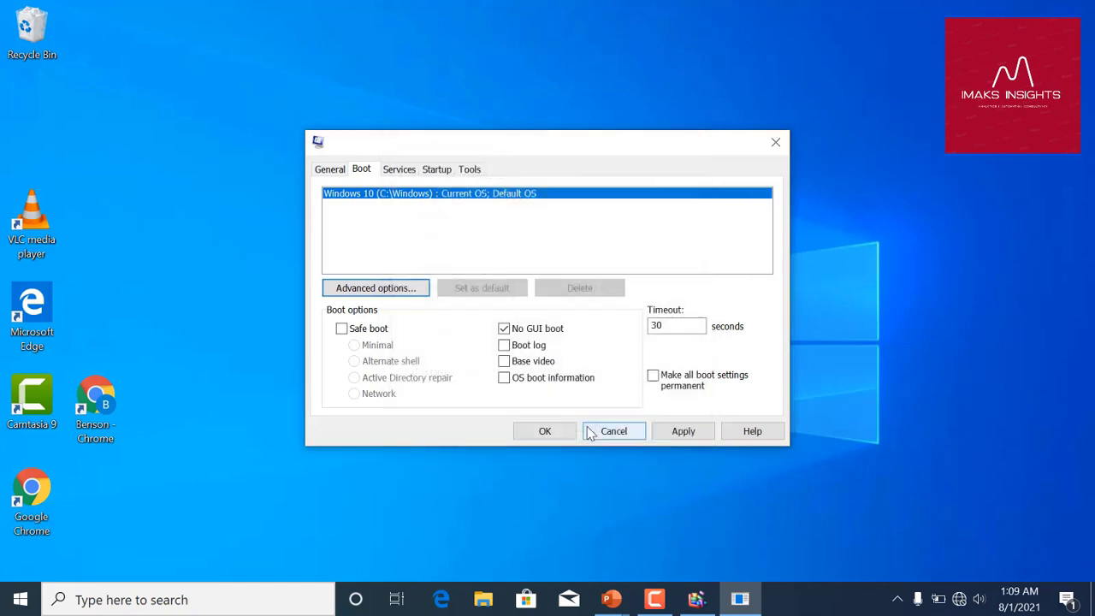
click(410, 174)
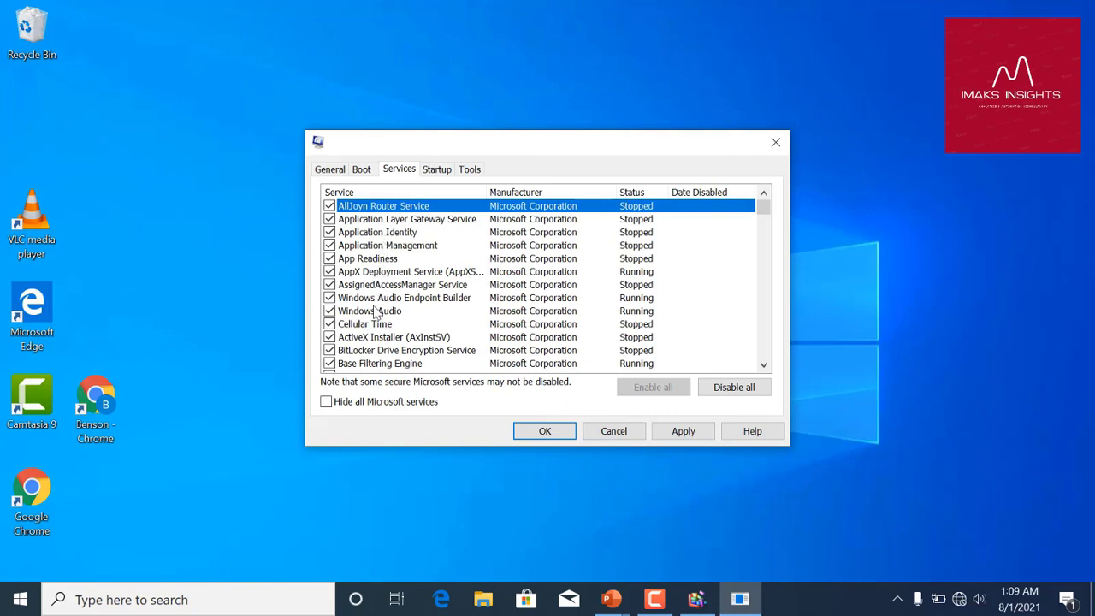
click(327, 402)
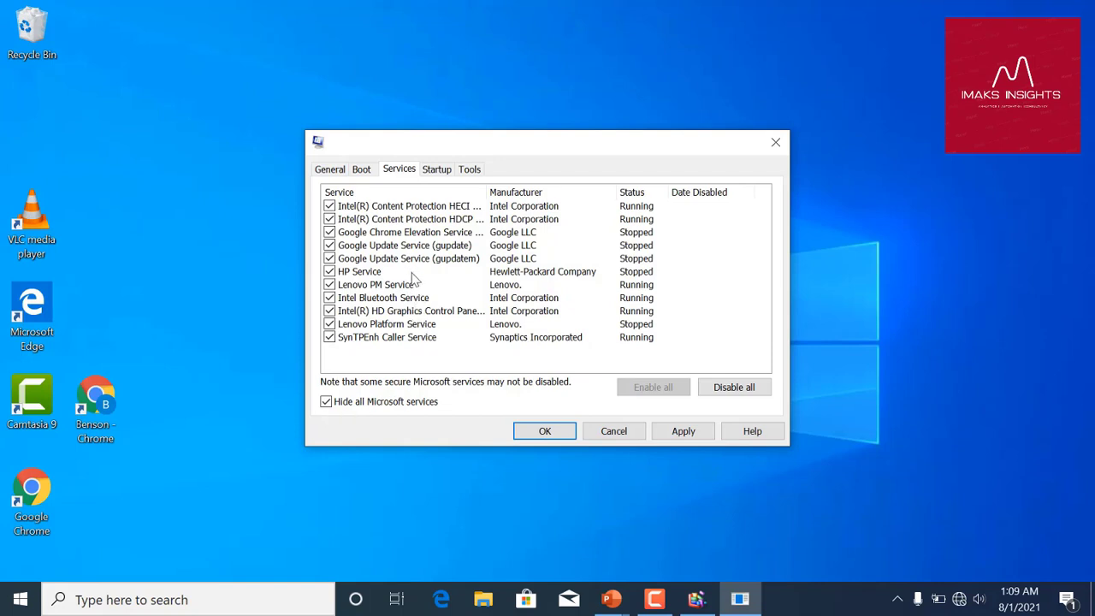
Step: Select the HP, Intel Bluetooth and SynTPEnh Caller services, then apply and close System Configuration
click(413, 274)
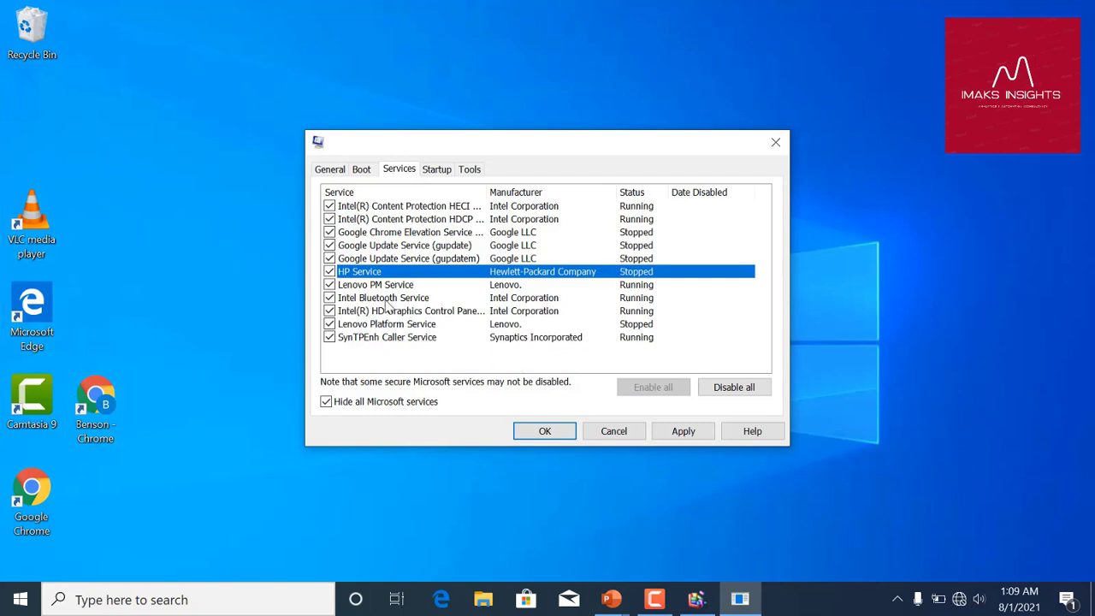
click(386, 301)
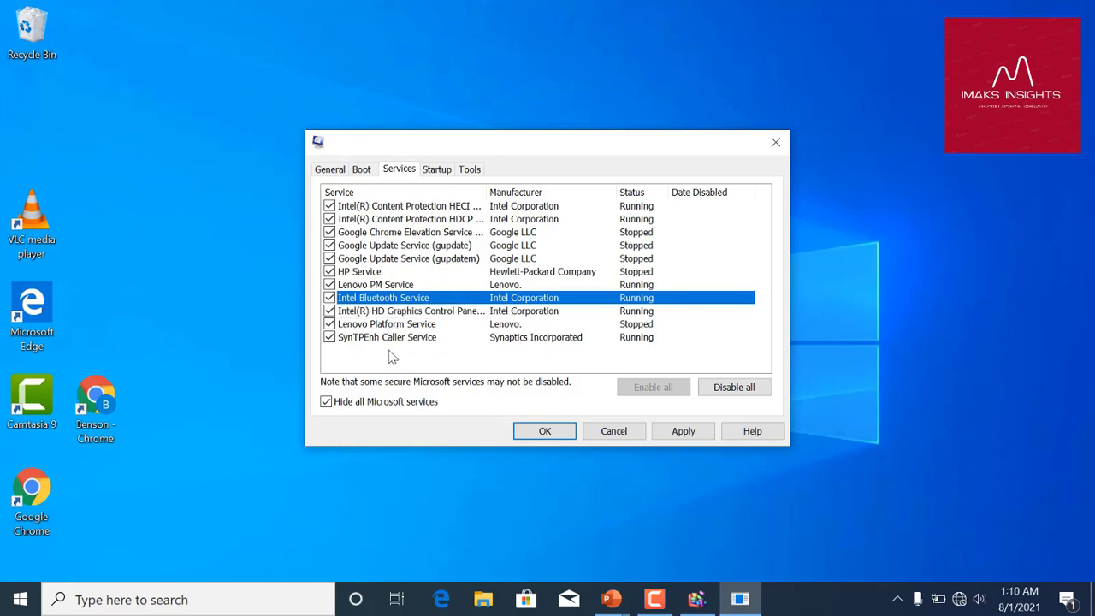
click(404, 338)
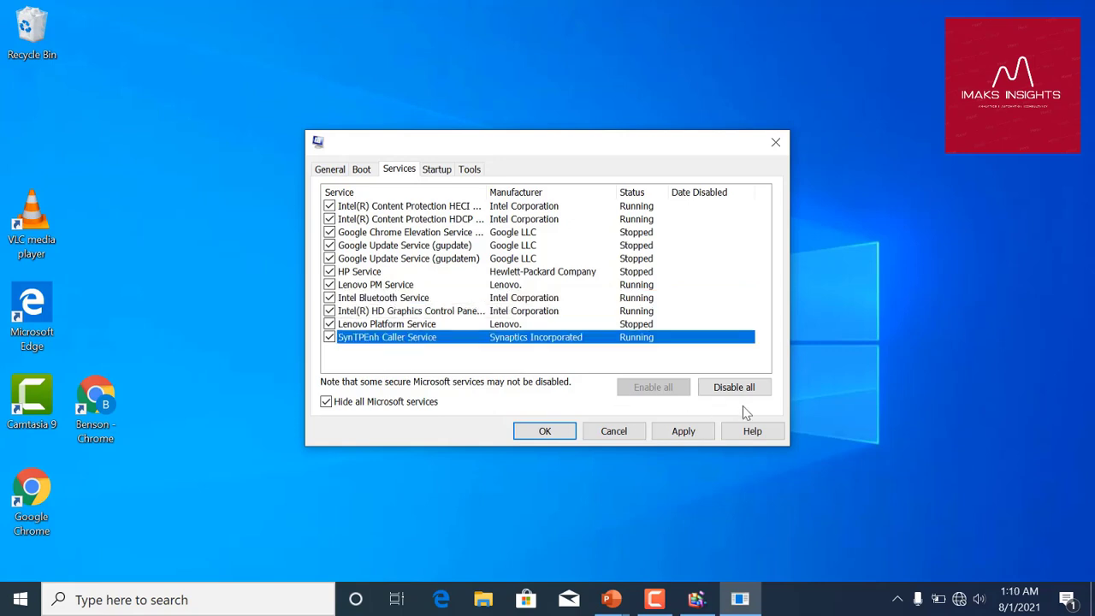
click(676, 433)
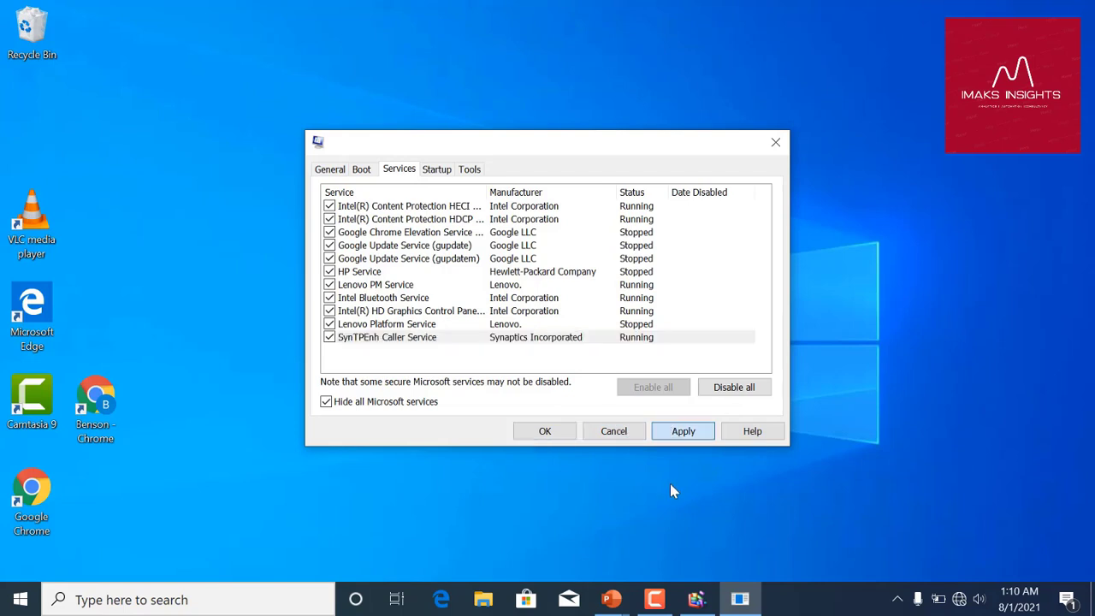
click(564, 433)
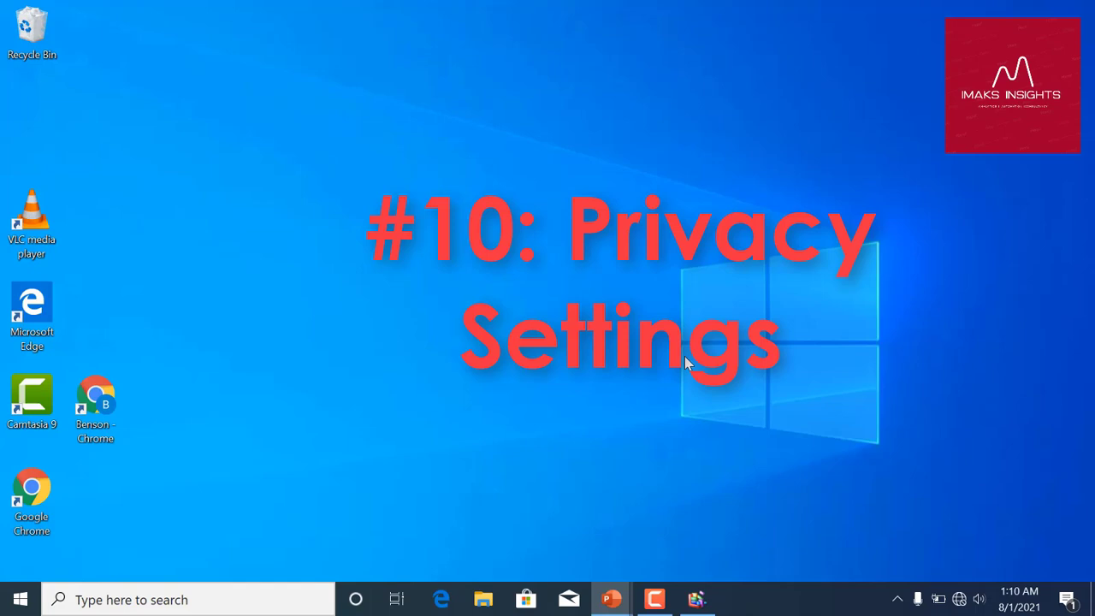
Step: Open the Privacy section of Windows Settings
click(20, 599)
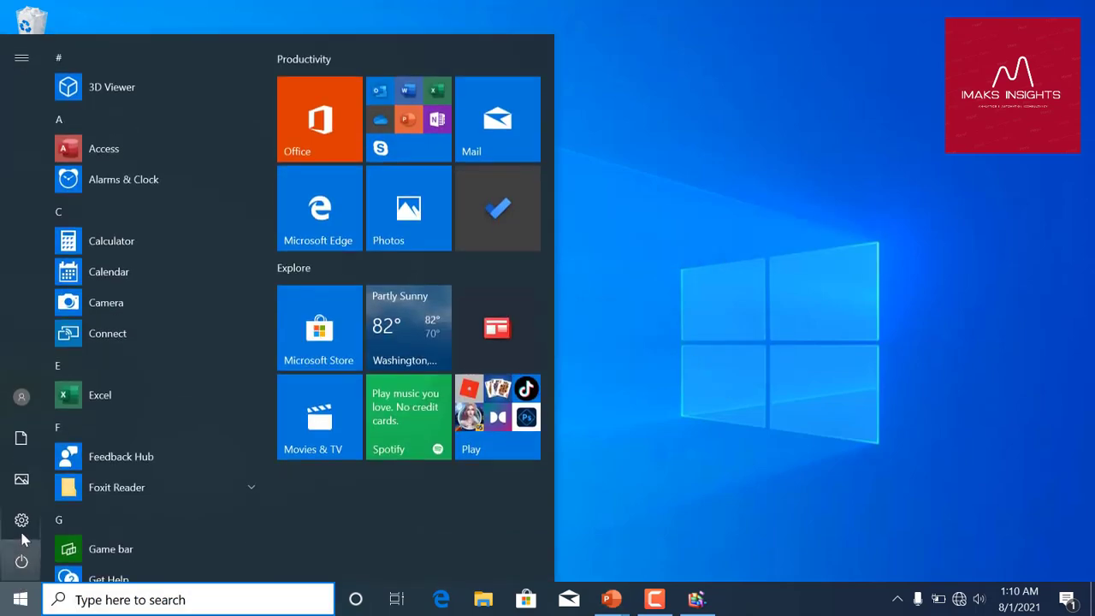
click(22, 523)
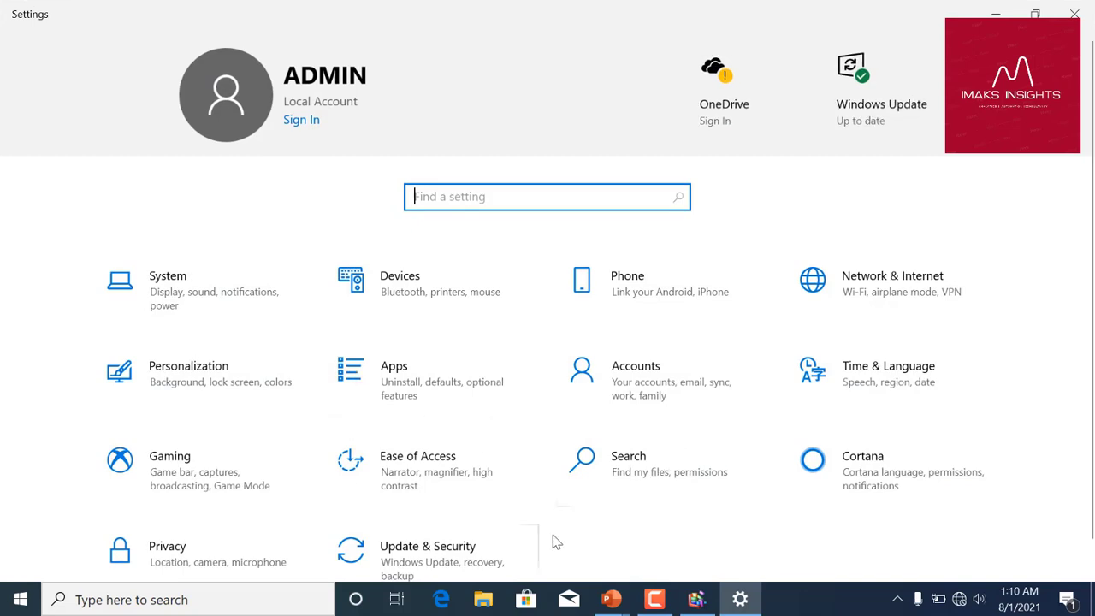
scroll(552, 522, down, 1)
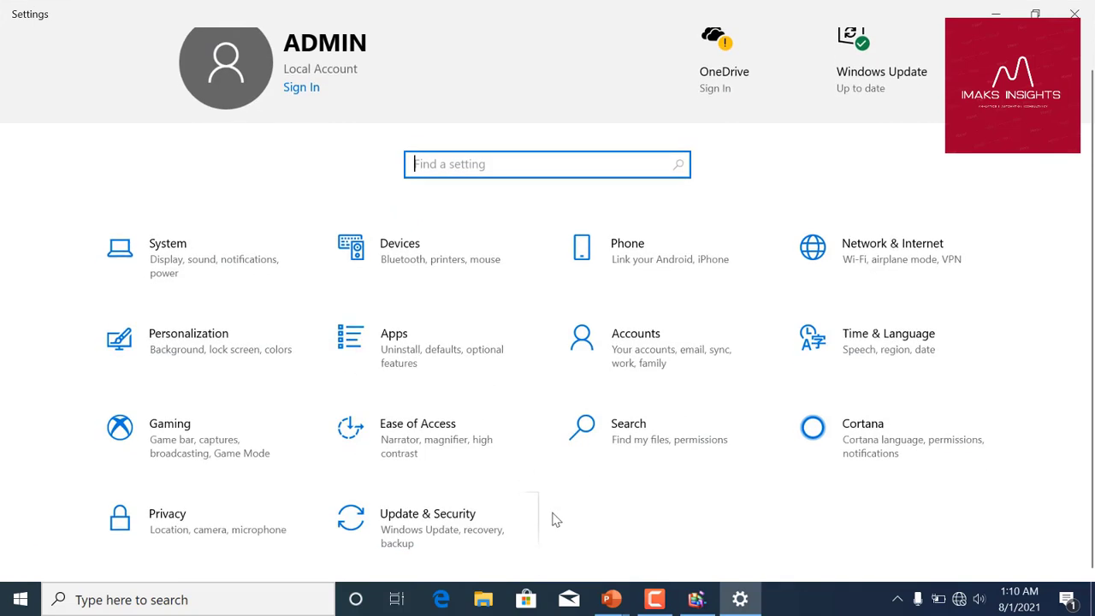
click(195, 530)
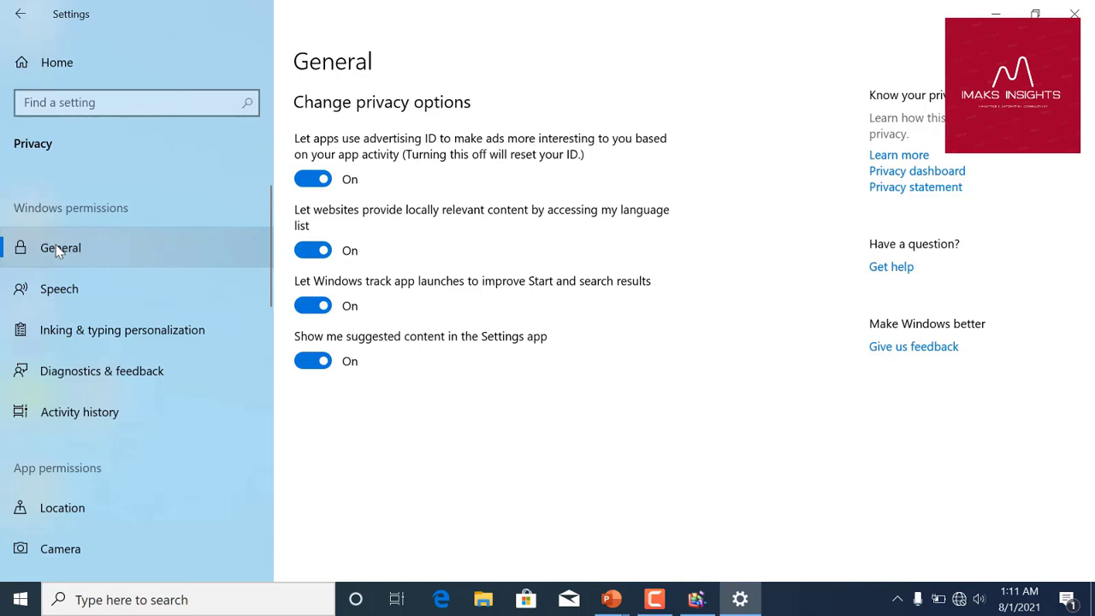
Step: Turn off advertising ID, language-list access, app-launch tracking and suggested content, then go to Diagnostics & feedback
click(317, 179)
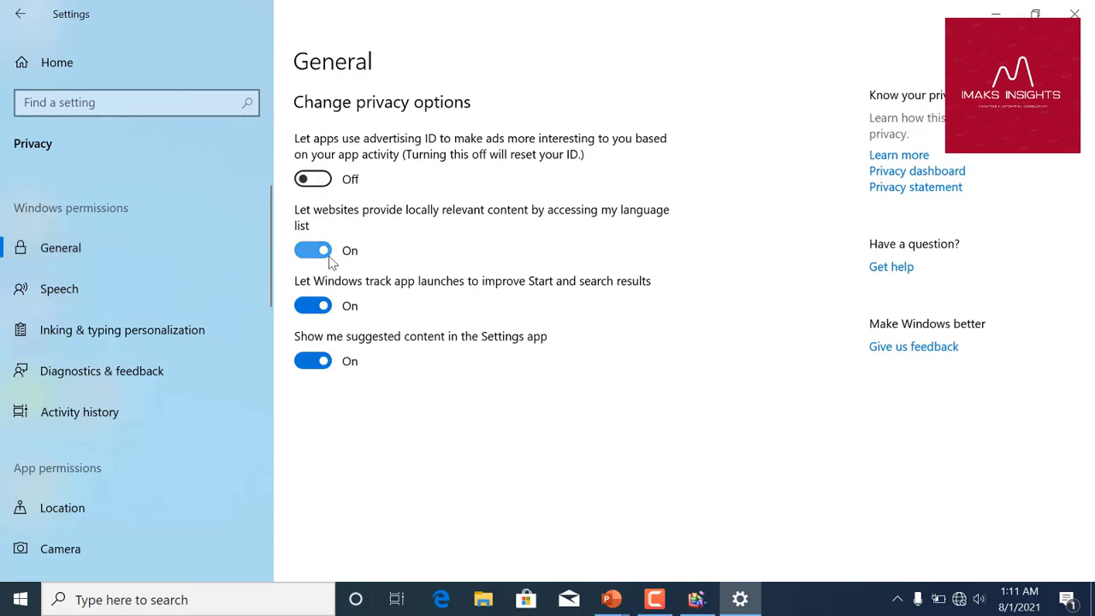
click(329, 254)
click(329, 306)
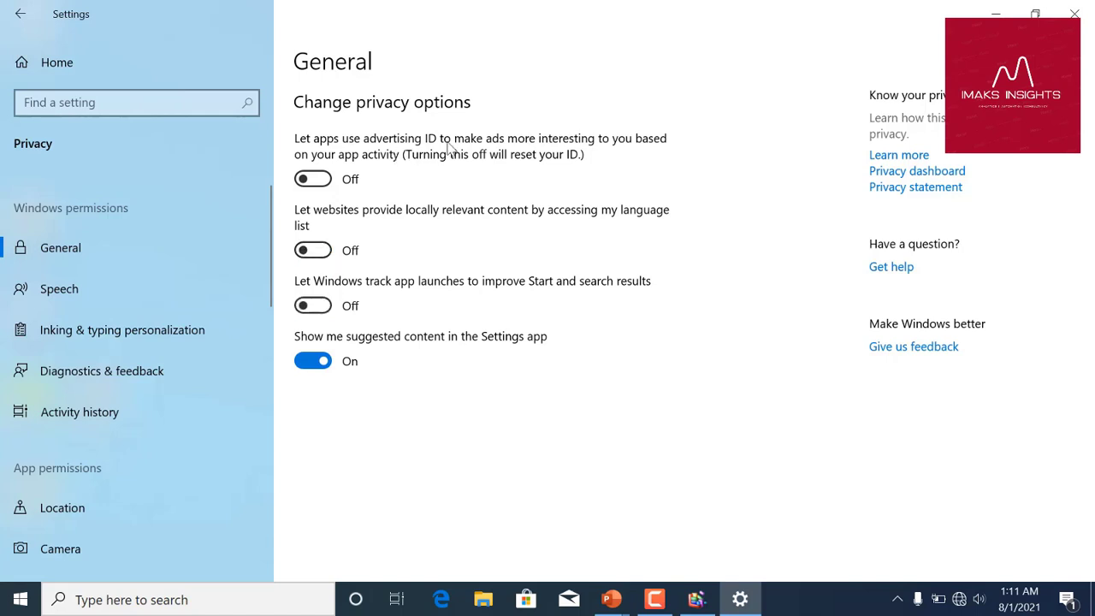
click(313, 362)
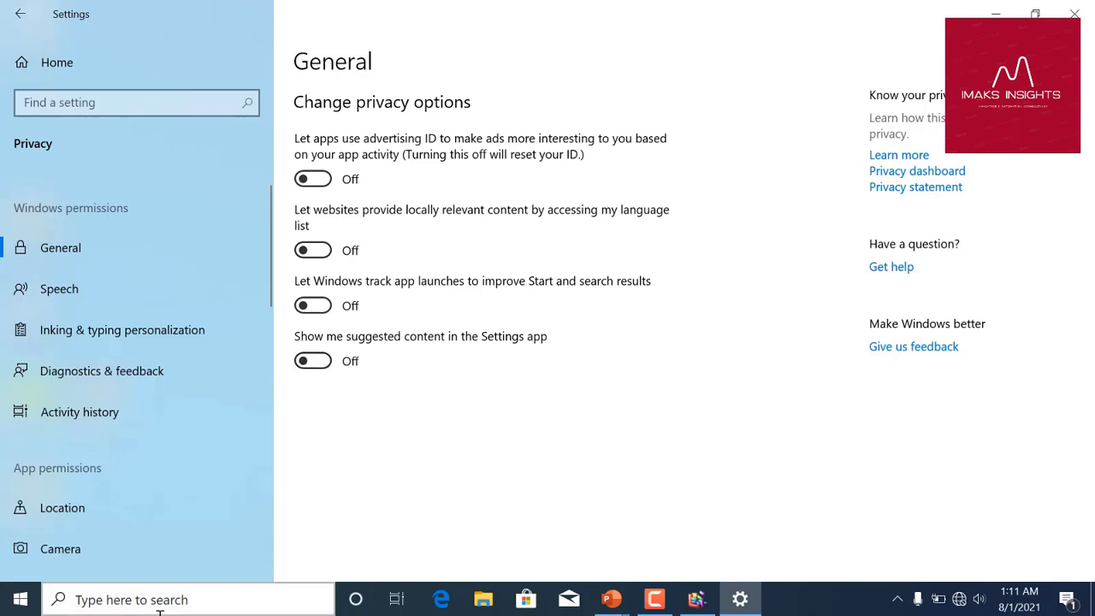
click(114, 384)
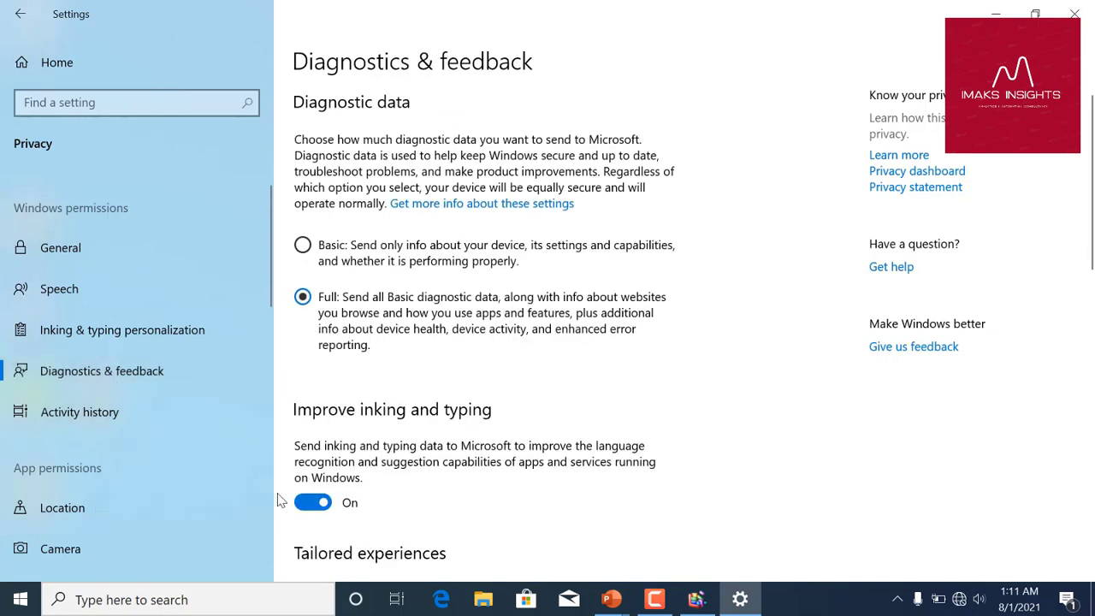
Step: Scroll through the Diagnostics & feedback settings, leaving everything unchanged
scroll(369, 480, down, 3)
scroll(369, 481, down, 1)
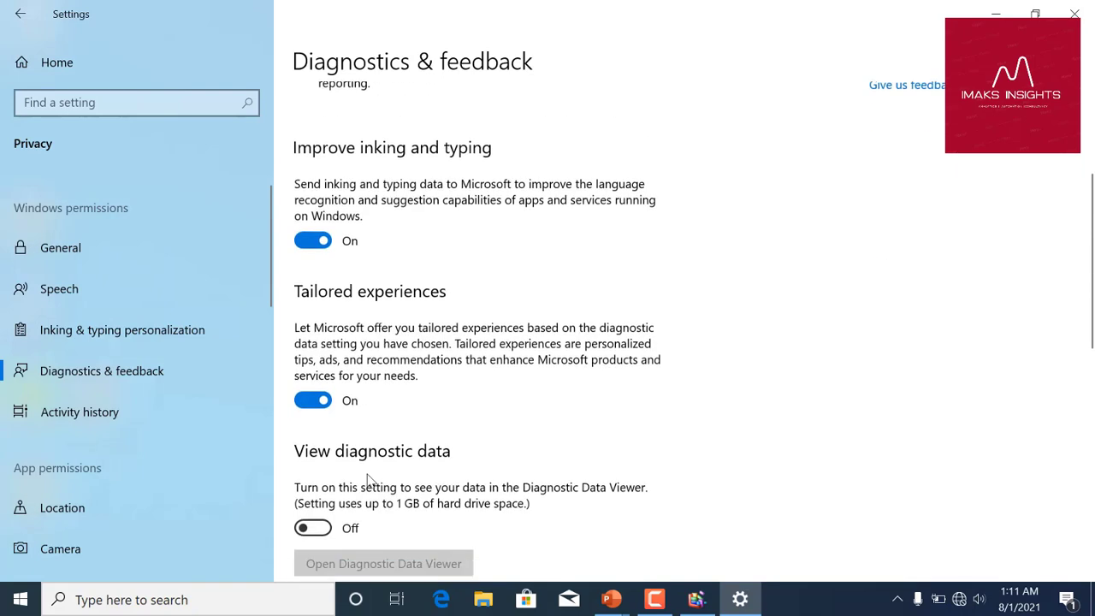
scroll(370, 481, up, 4)
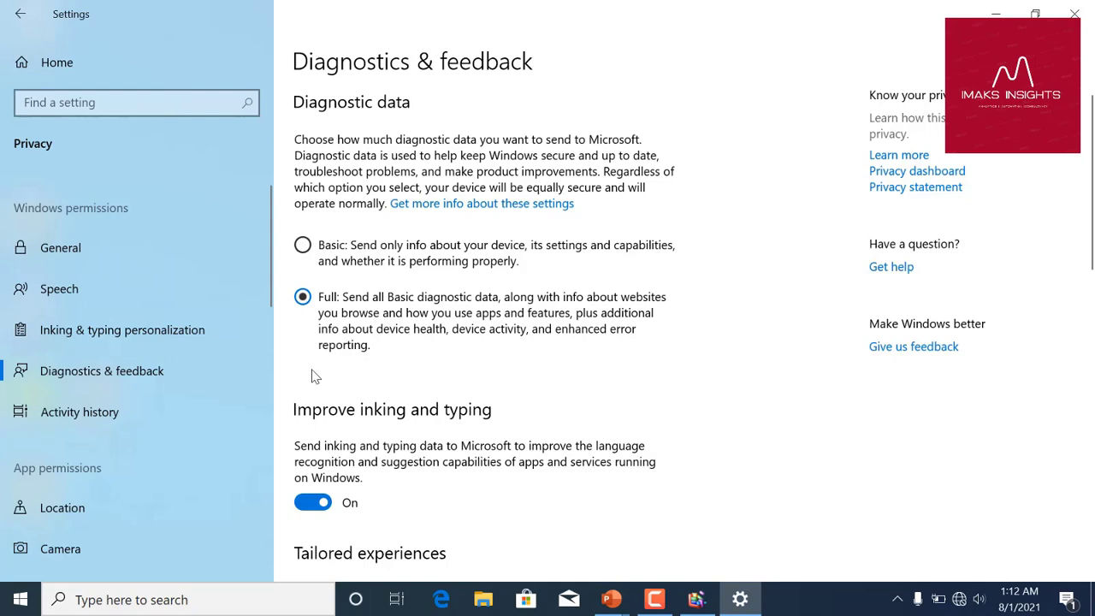
scroll(325, 373, down, 3)
scroll(330, 372, up, 3)
scroll(333, 452, down, 2)
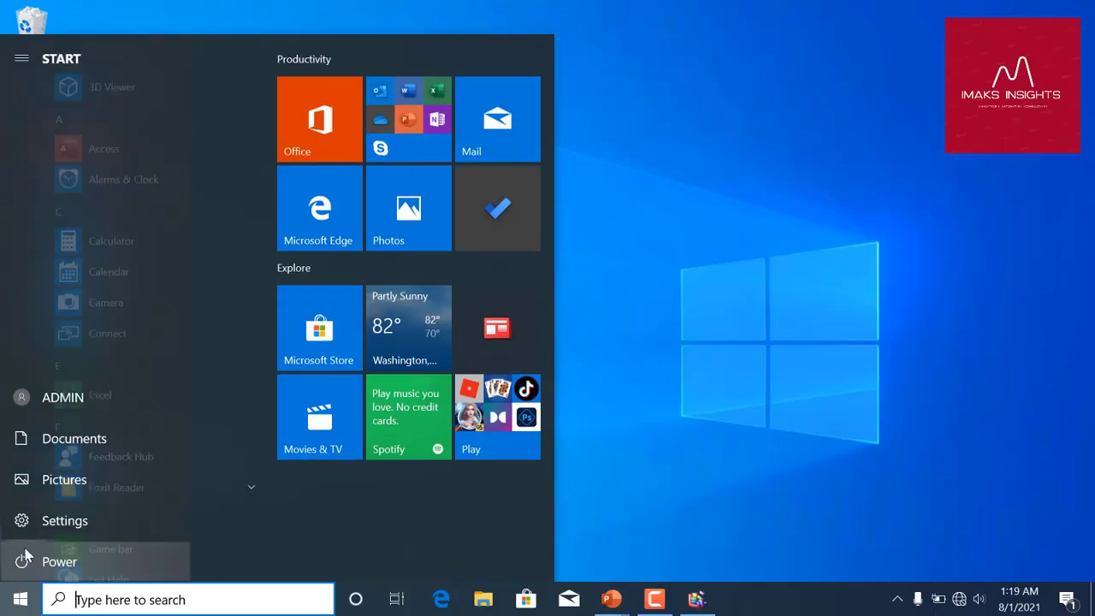
Step: Switch off 'Allow downloads from other PCs' under Update & Security > Delivery Optimization, then close Settings
click(29, 518)
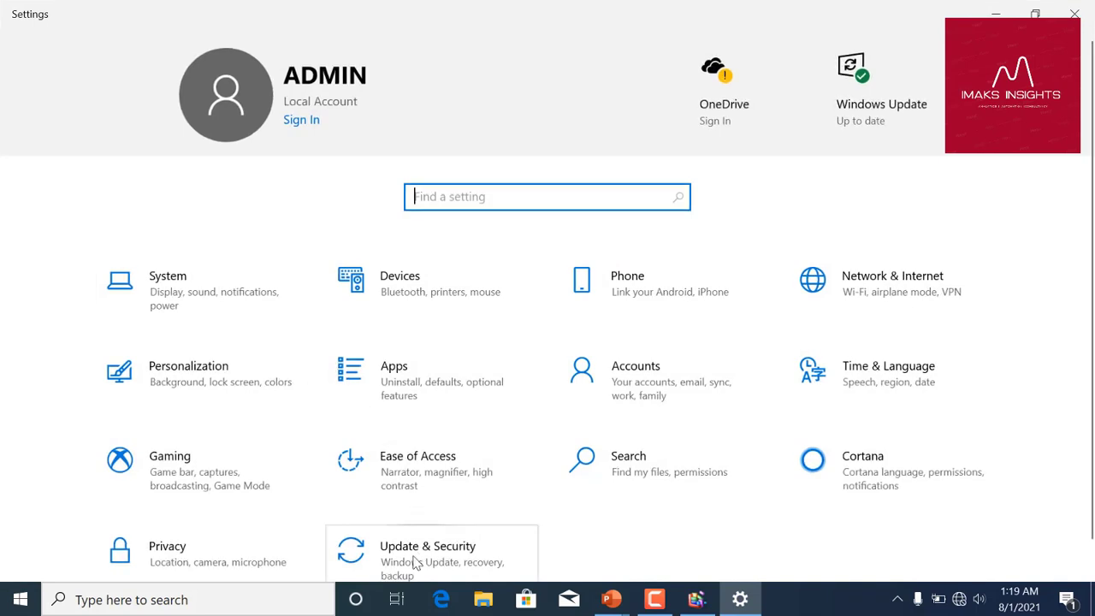
click(415, 562)
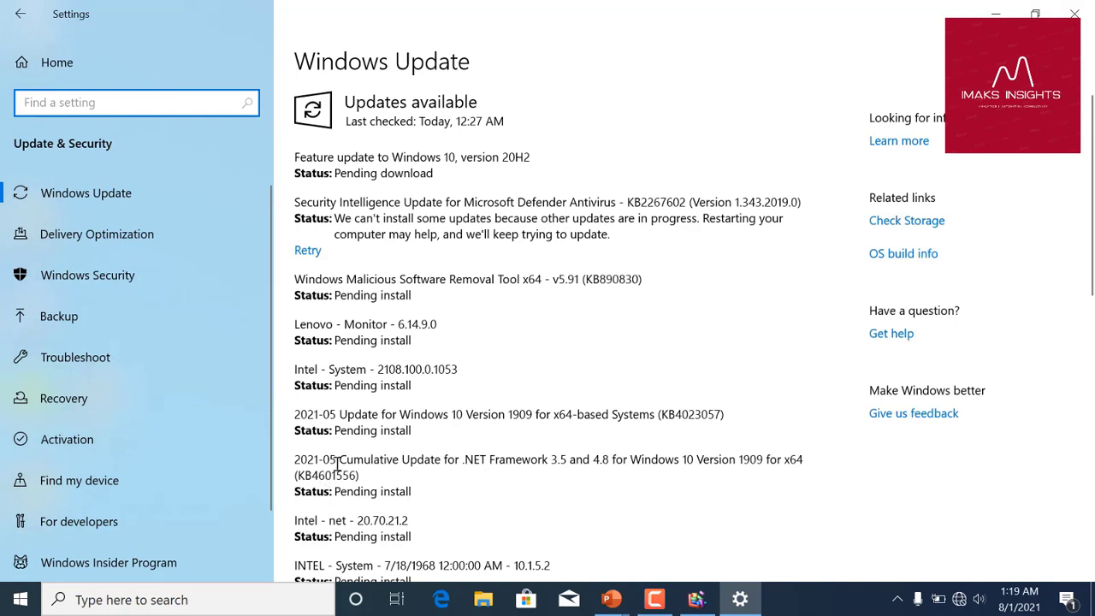
click(132, 241)
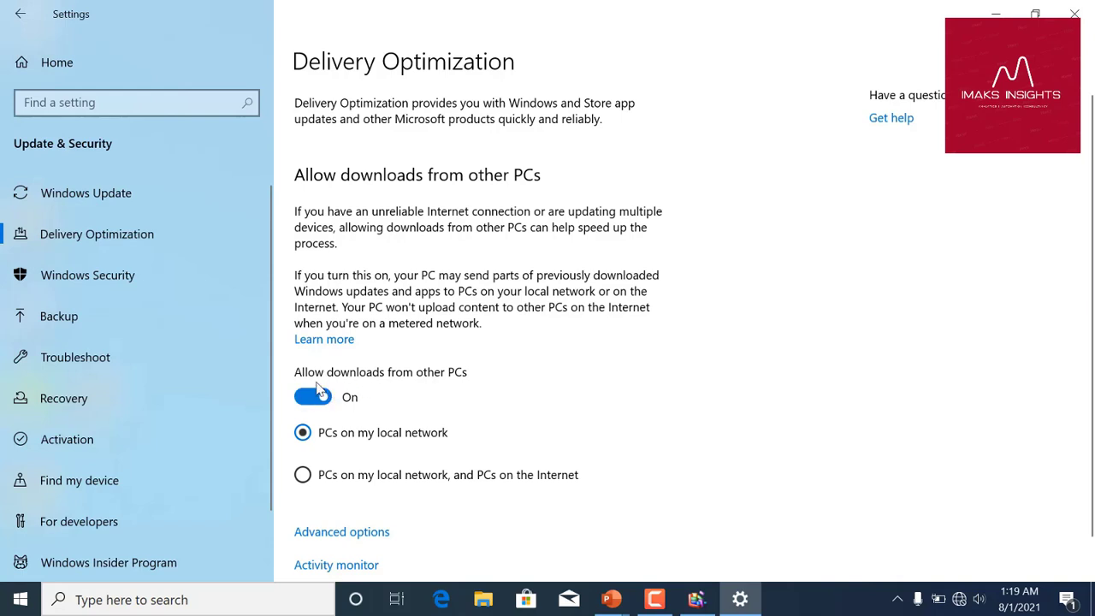
click(315, 397)
scroll(388, 416, down, 1)
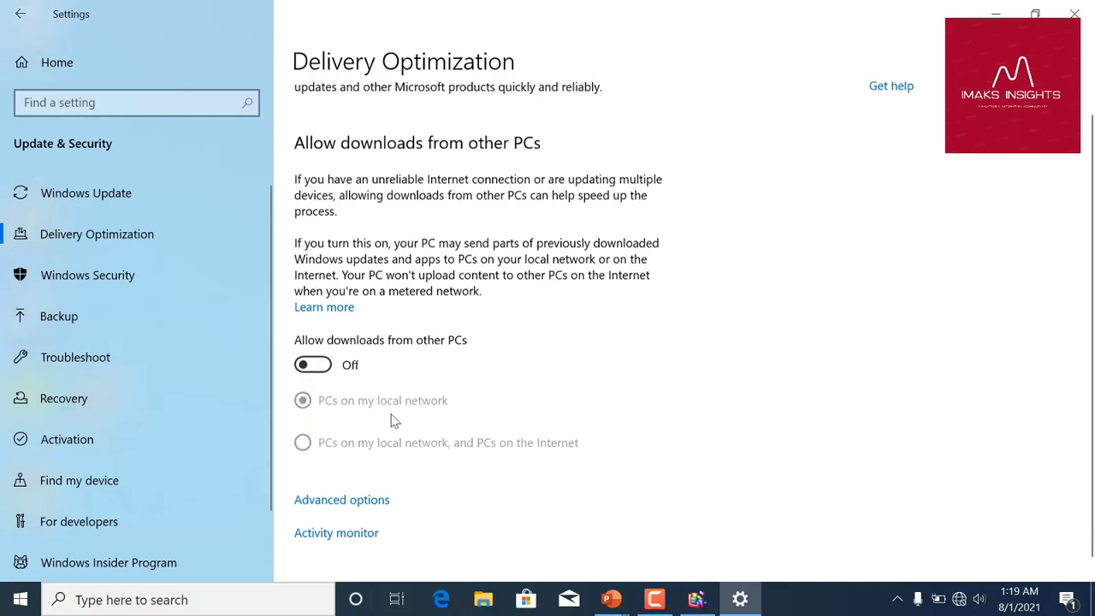
scroll(396, 415, up, 1)
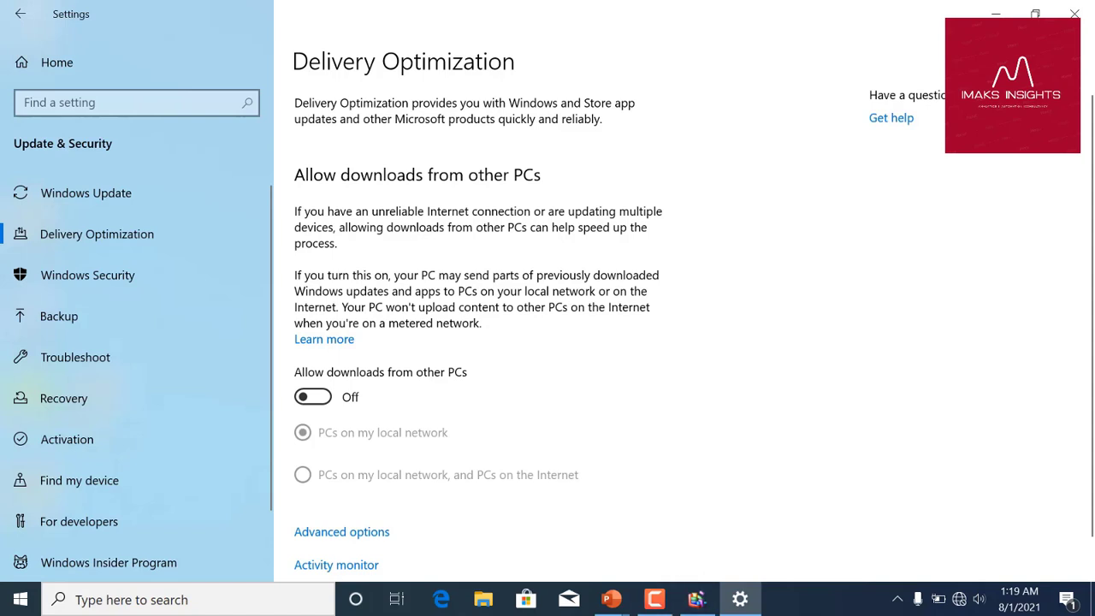
click(1075, 13)
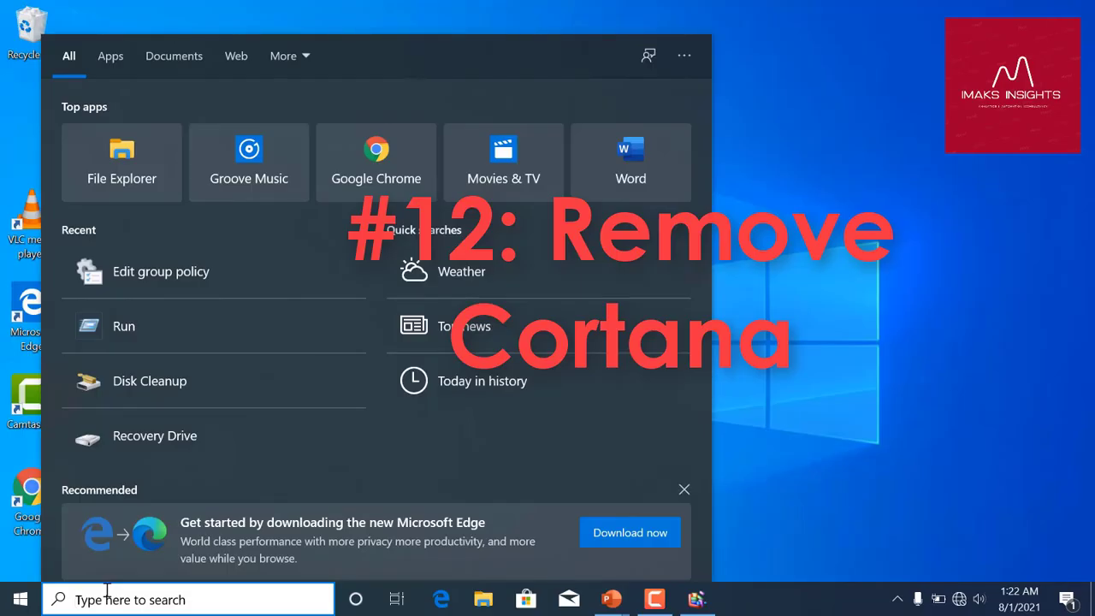
Step: Launch gpedit and go to Administrative Templates > Windows Components > Search, selecting Allow Cortana
text(gpedit)
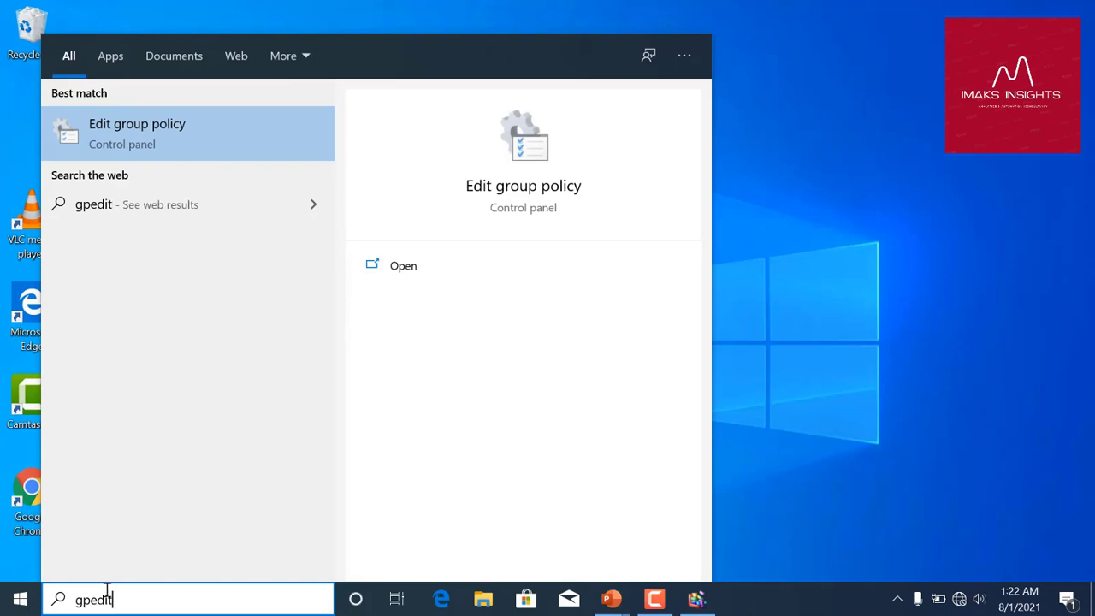
key(Return)
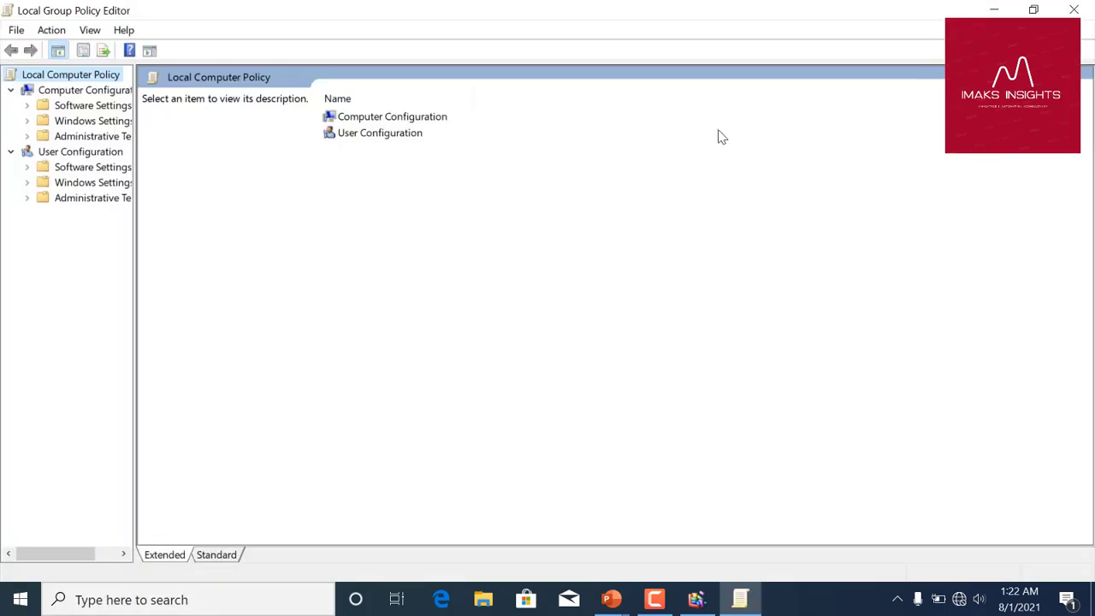
double_click(106, 138)
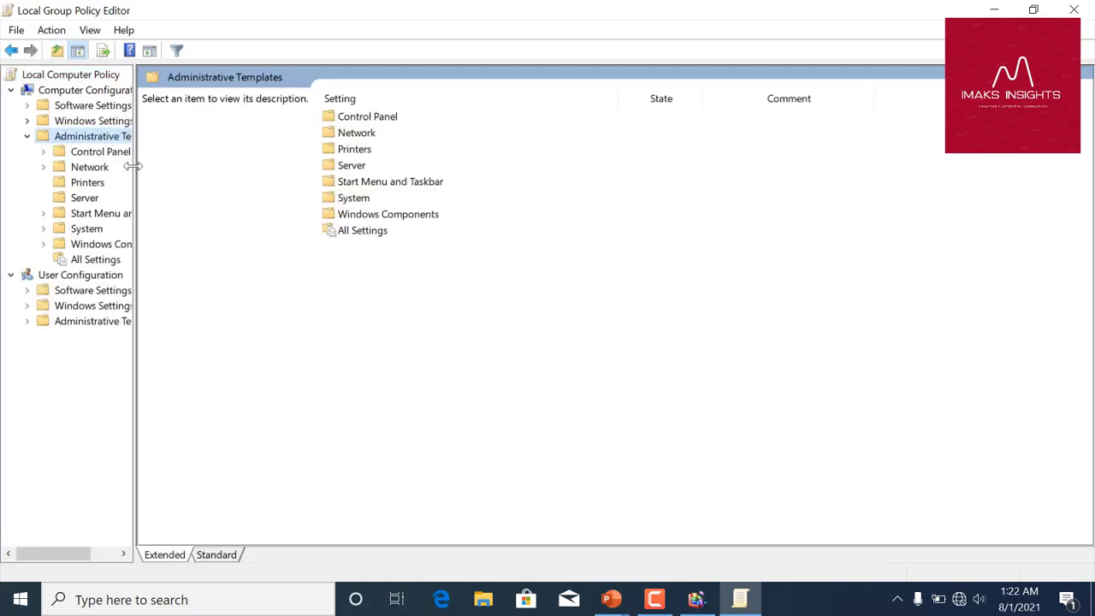
drag(135, 171, 198, 164)
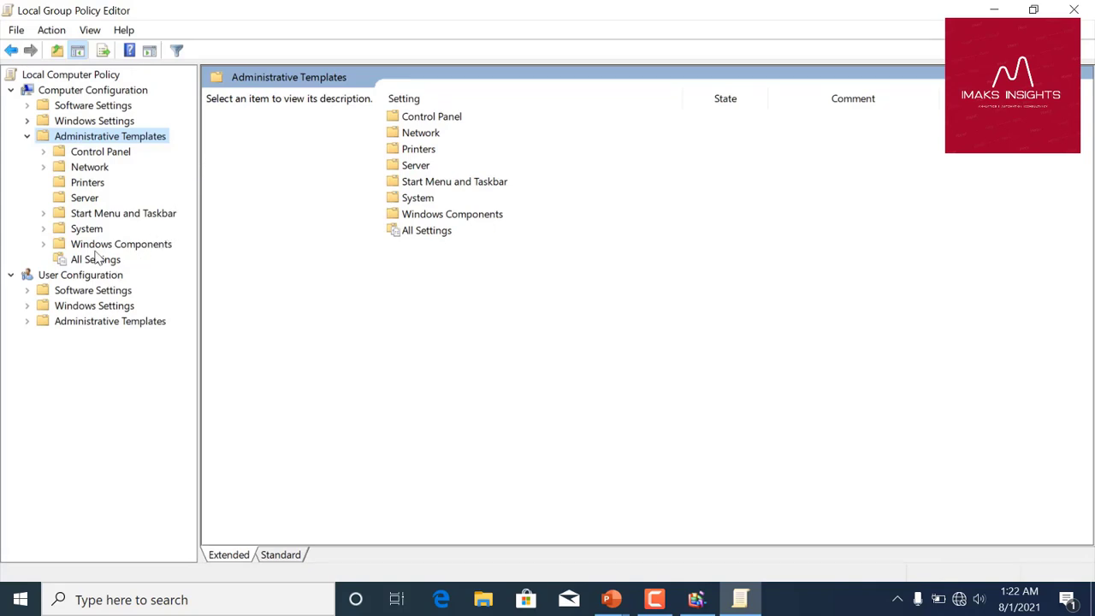
click(56, 248)
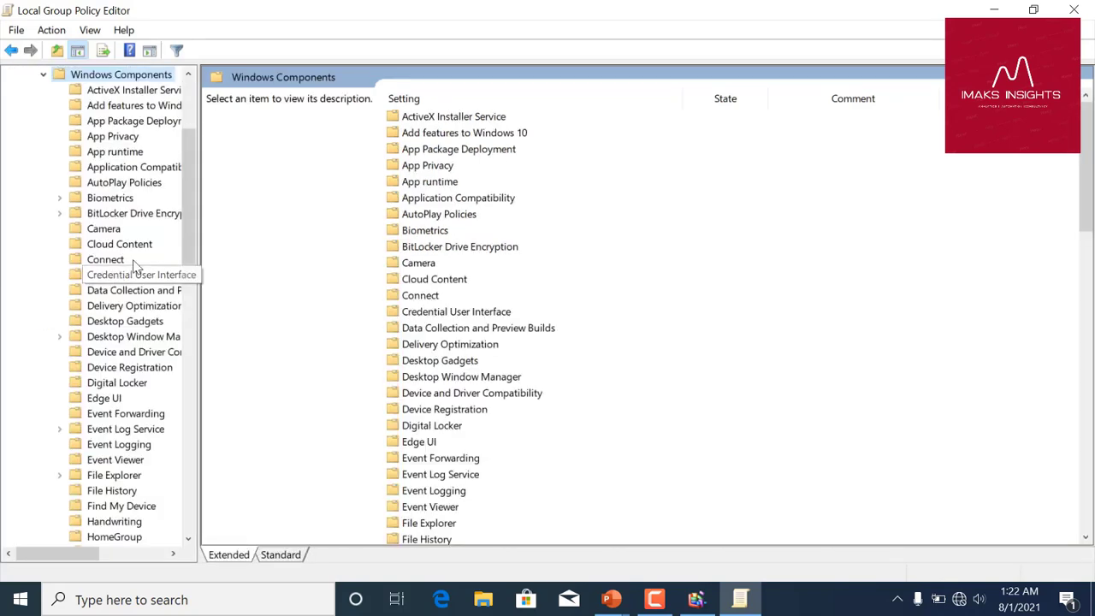
scroll(154, 283, down, 2)
scroll(146, 308, down, 6)
scroll(144, 312, down, 2)
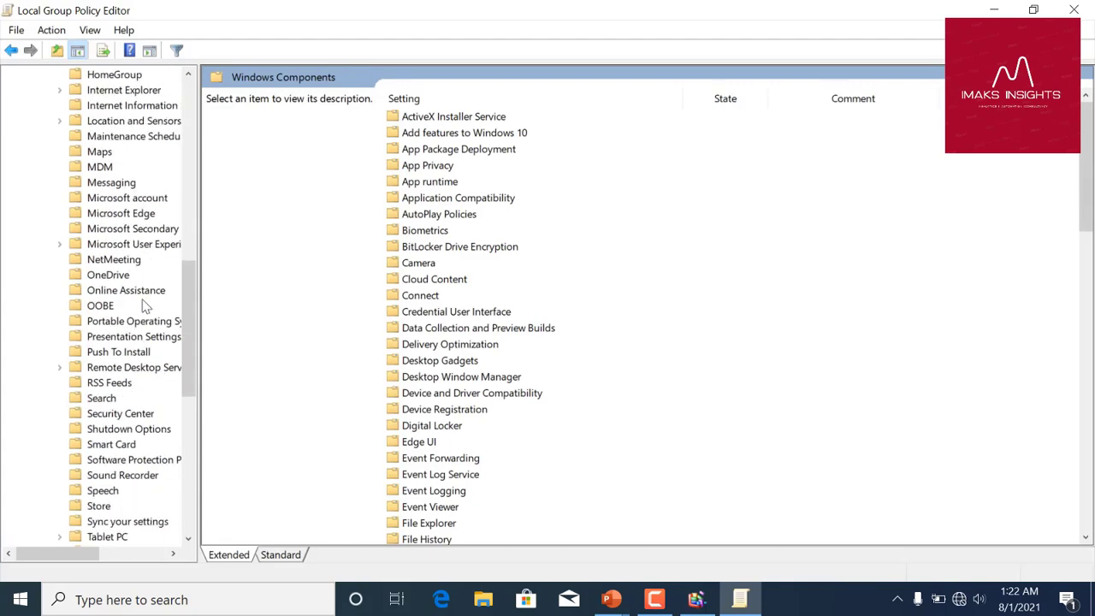
scroll(146, 306, down, 1)
click(118, 352)
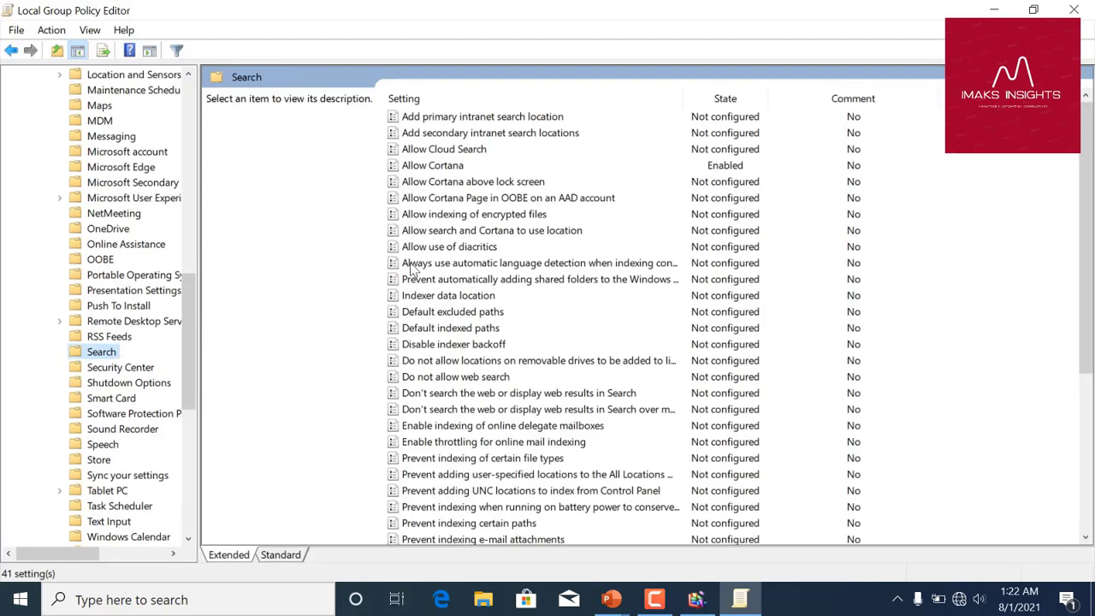
click(432, 166)
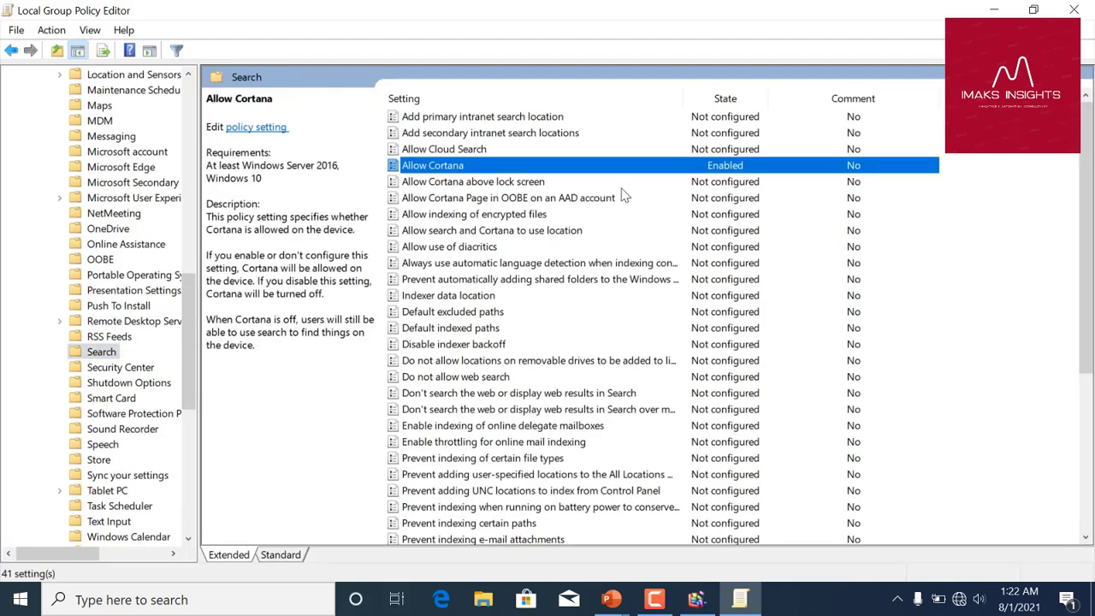
Step: Set the Allow Cortana policy to Disabled, apply it and close its dialog
double_click(548, 170)
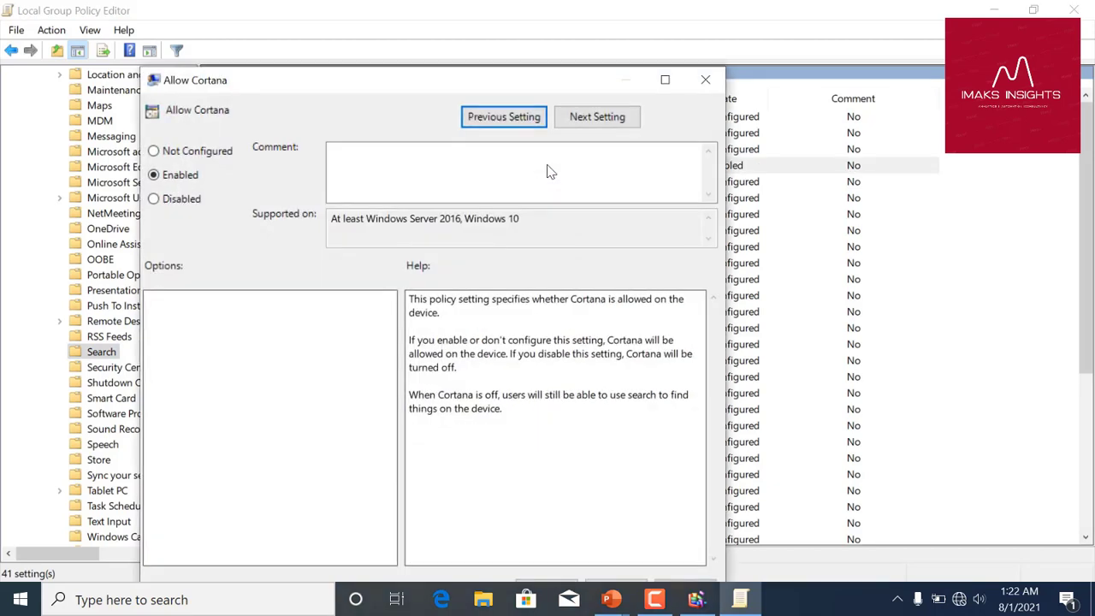
click(180, 202)
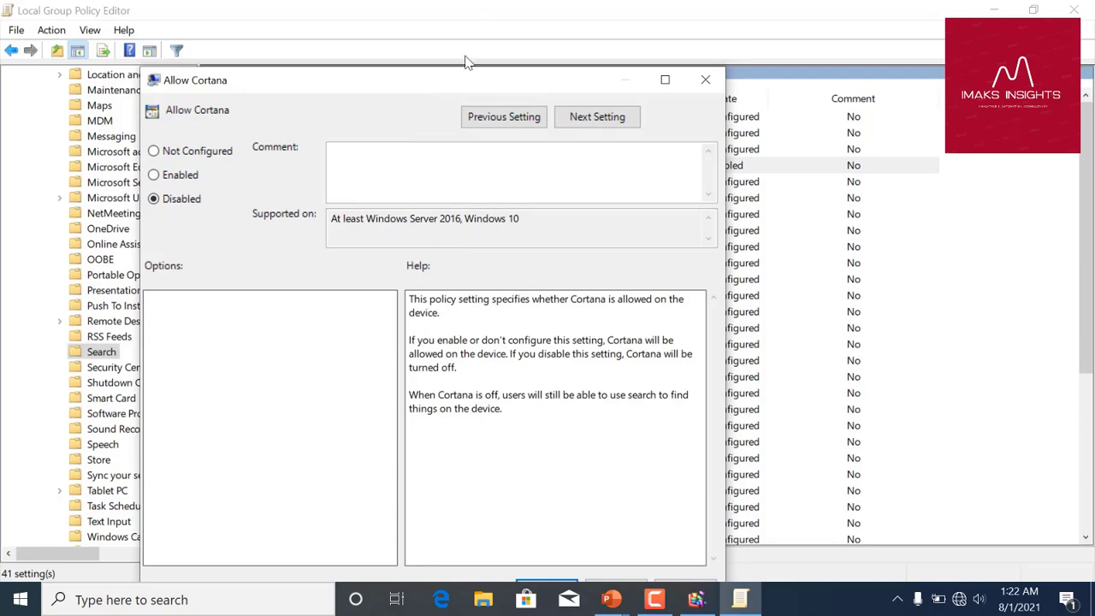
drag(466, 79, 461, 24)
click(680, 534)
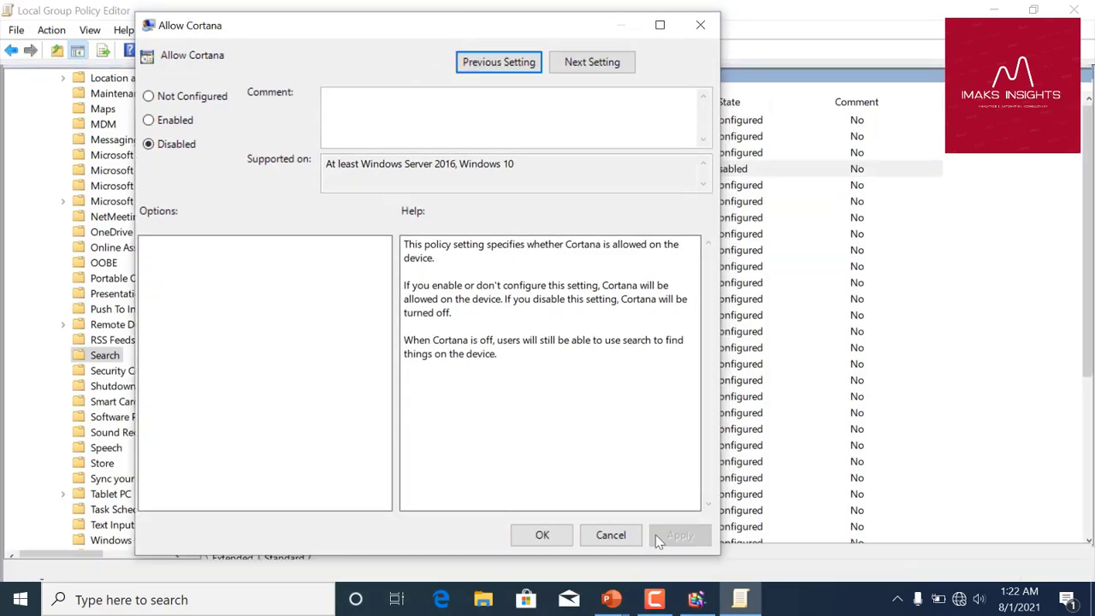
click(557, 536)
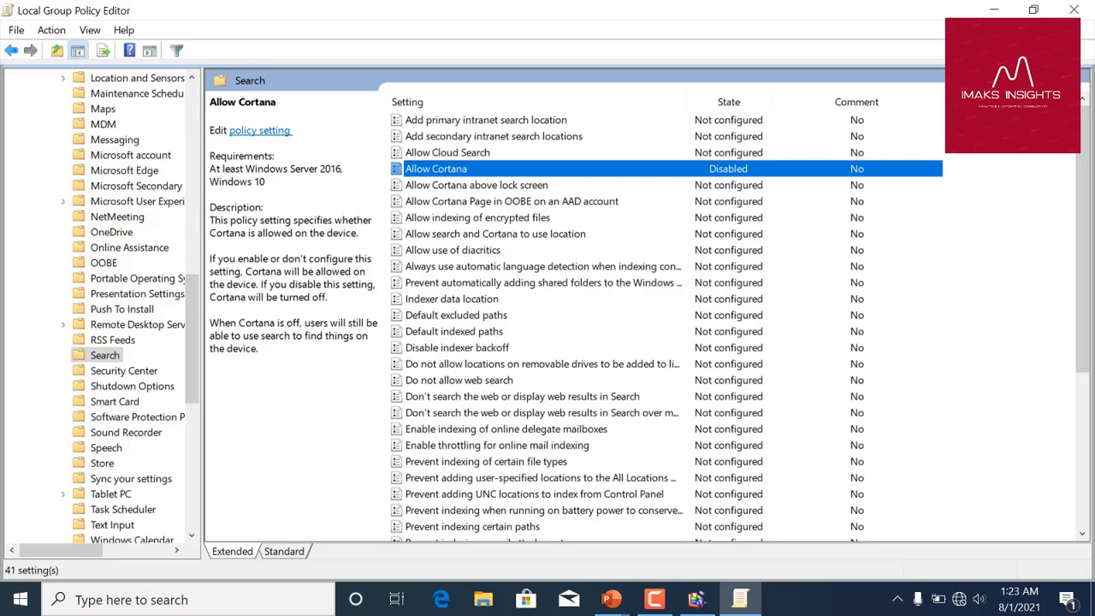
Step: Close the Local Group Policy Editor window
click(1074, 9)
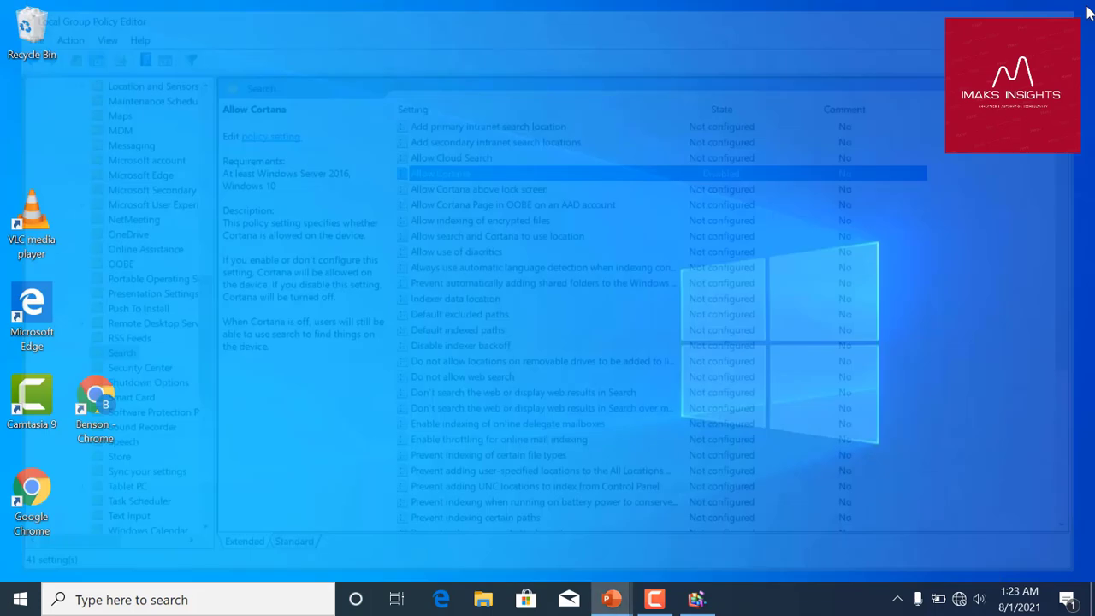